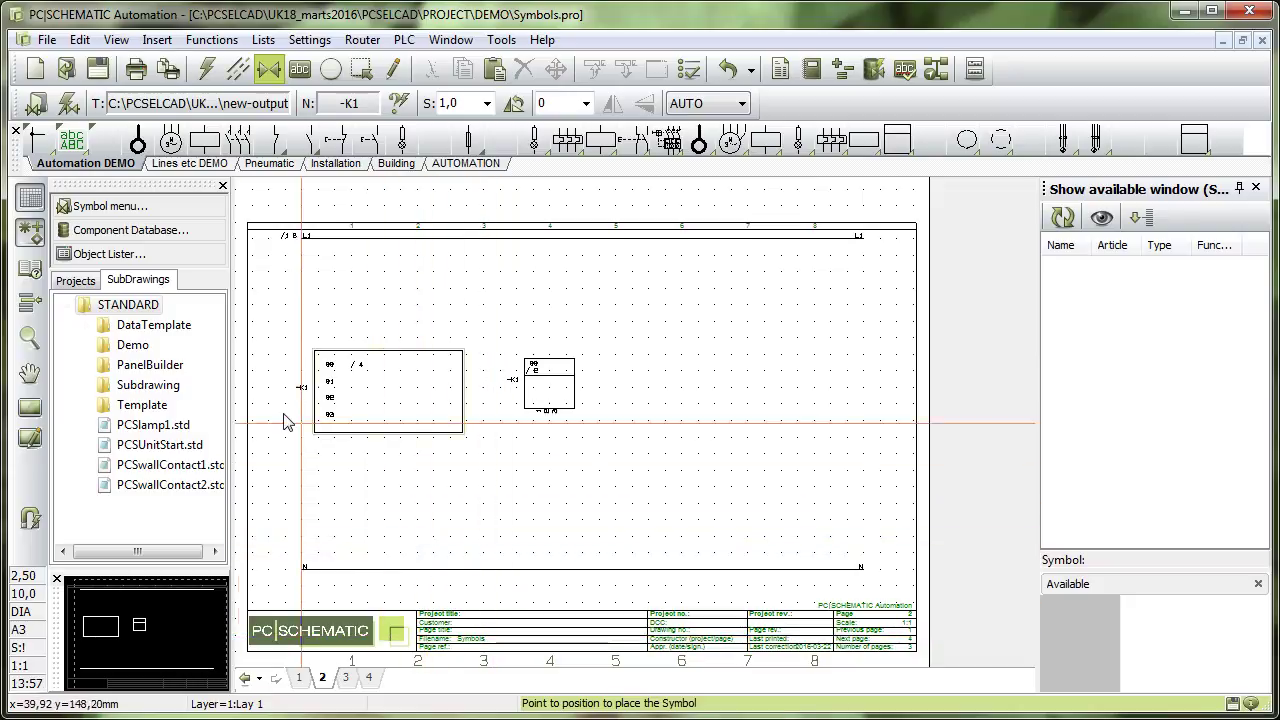
- Add a new Parts List page 5 from the PCSpartsList1 template
{"action": "left_click", "coordinate": [30, 269]}
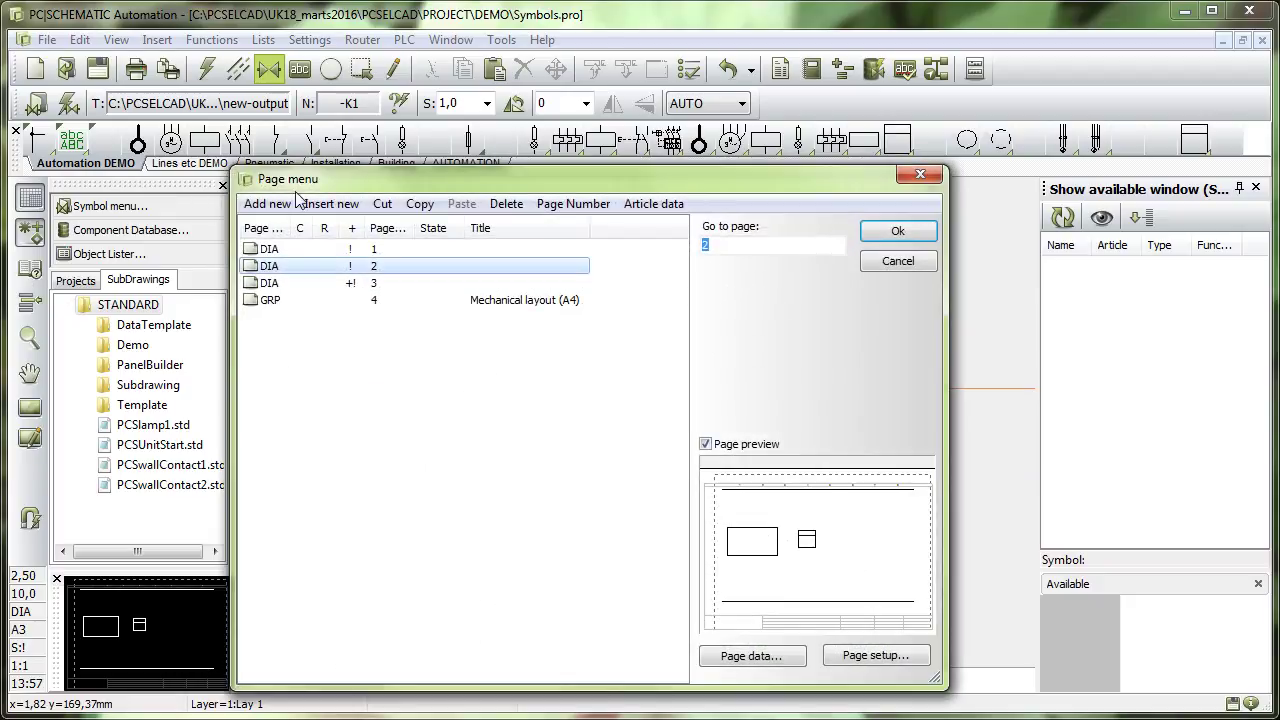
{"action": "left_click", "coordinate": [279, 204]}
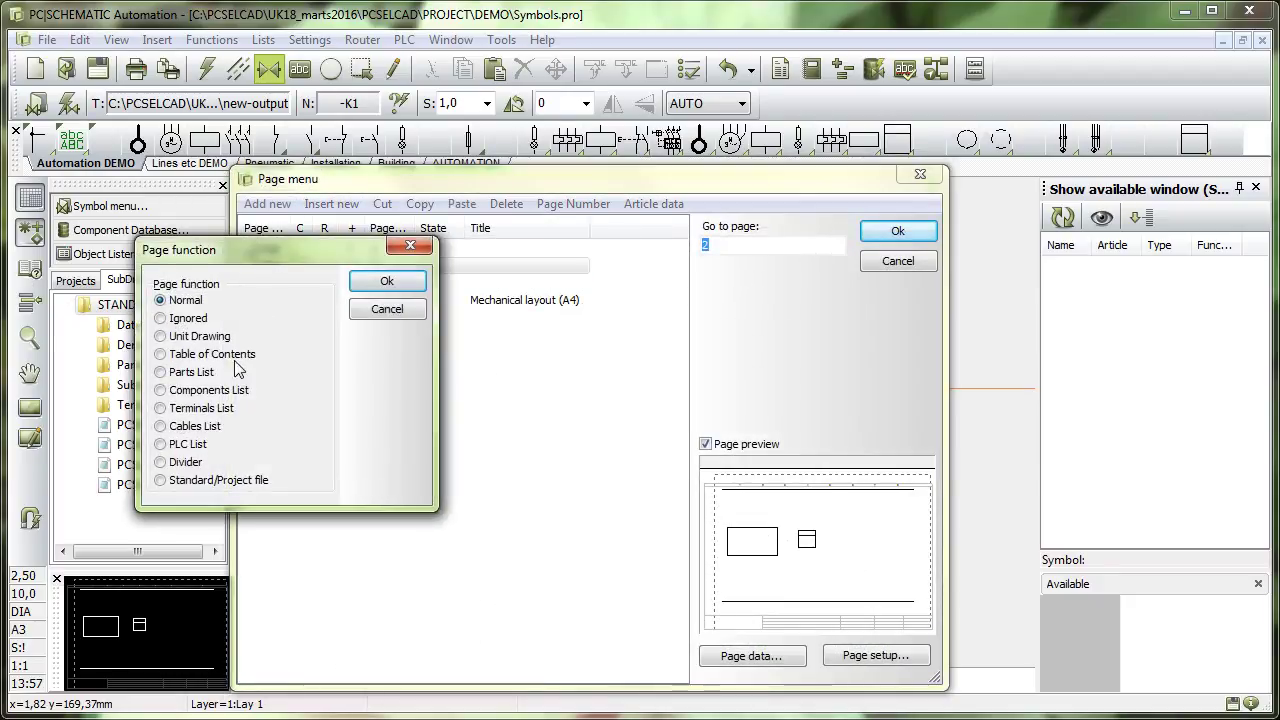
{"action": "left_click", "coordinate": [198, 374]}
{"action": "left_click", "coordinate": [368, 284]}
{"action": "left_click", "coordinate": [170, 362]}
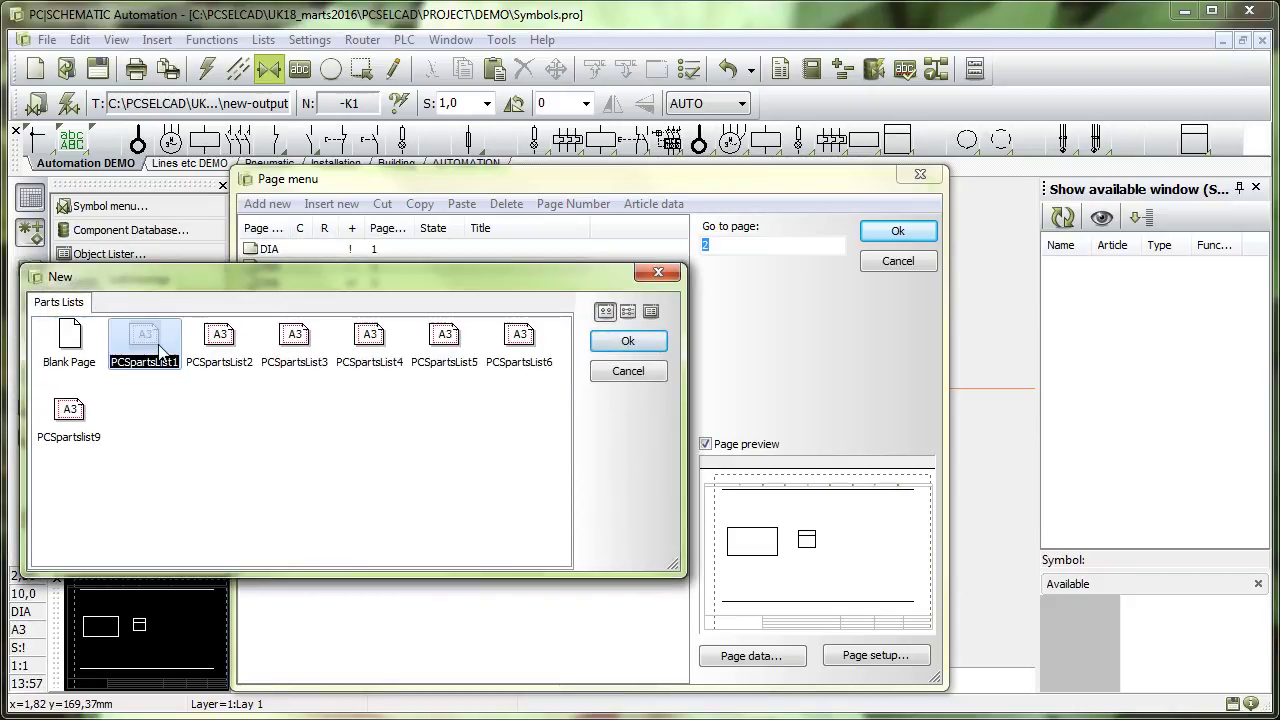
{"action": "double_click", "coordinate": [172, 362]}
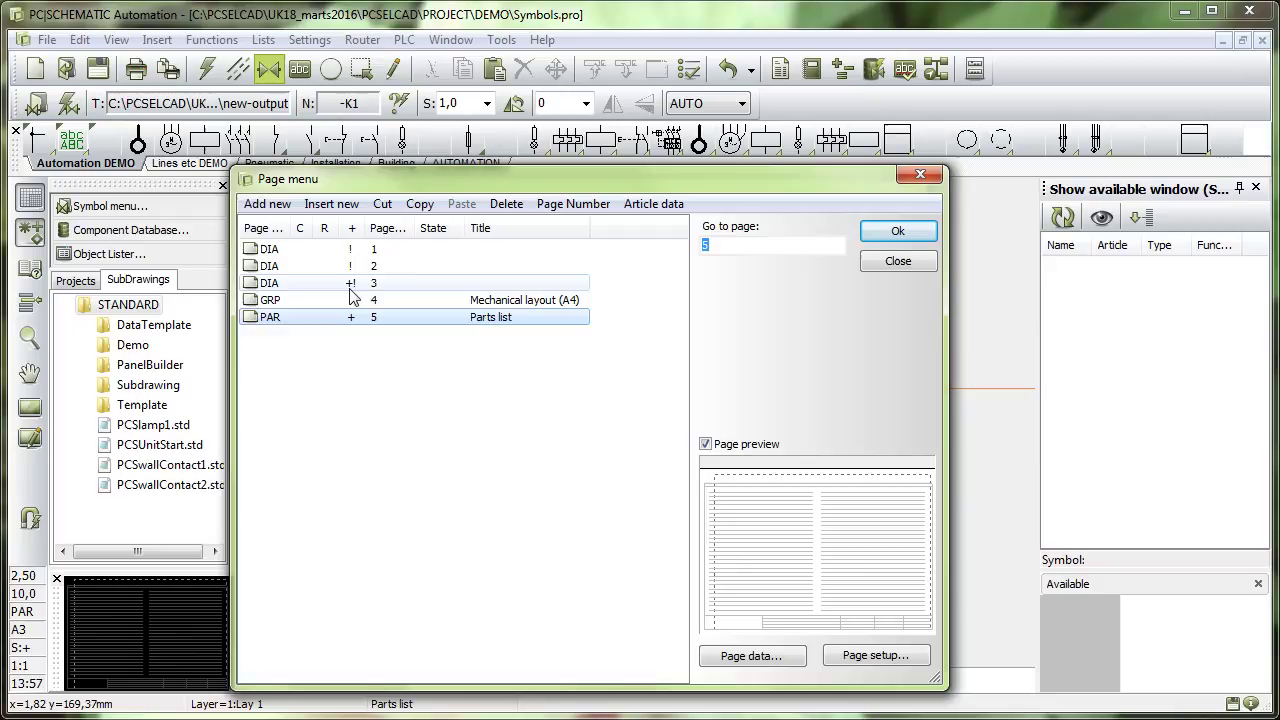
- Add a new Components List page 6 from a template and go to it
{"action": "left_click", "coordinate": [272, 206]}
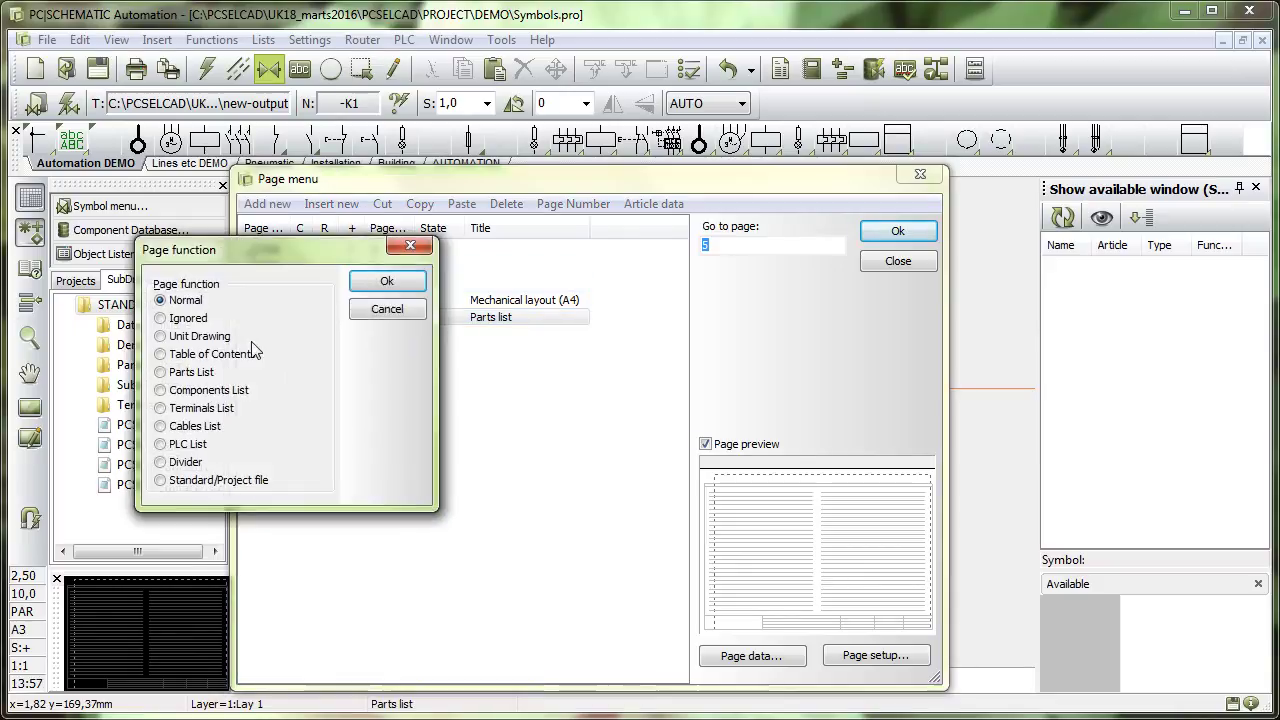
{"action": "left_click", "coordinate": [236, 390]}
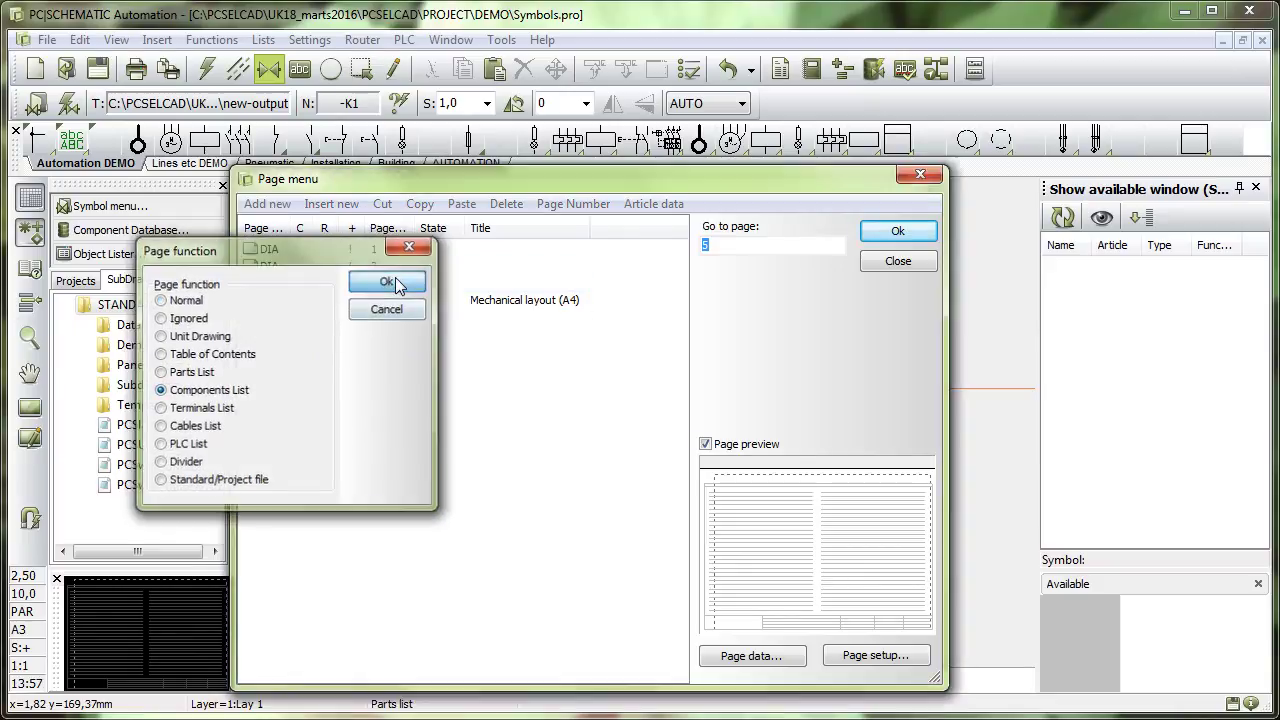
{"action": "left_click", "coordinate": [386, 281]}
{"action": "double_click", "coordinate": [146, 350]}
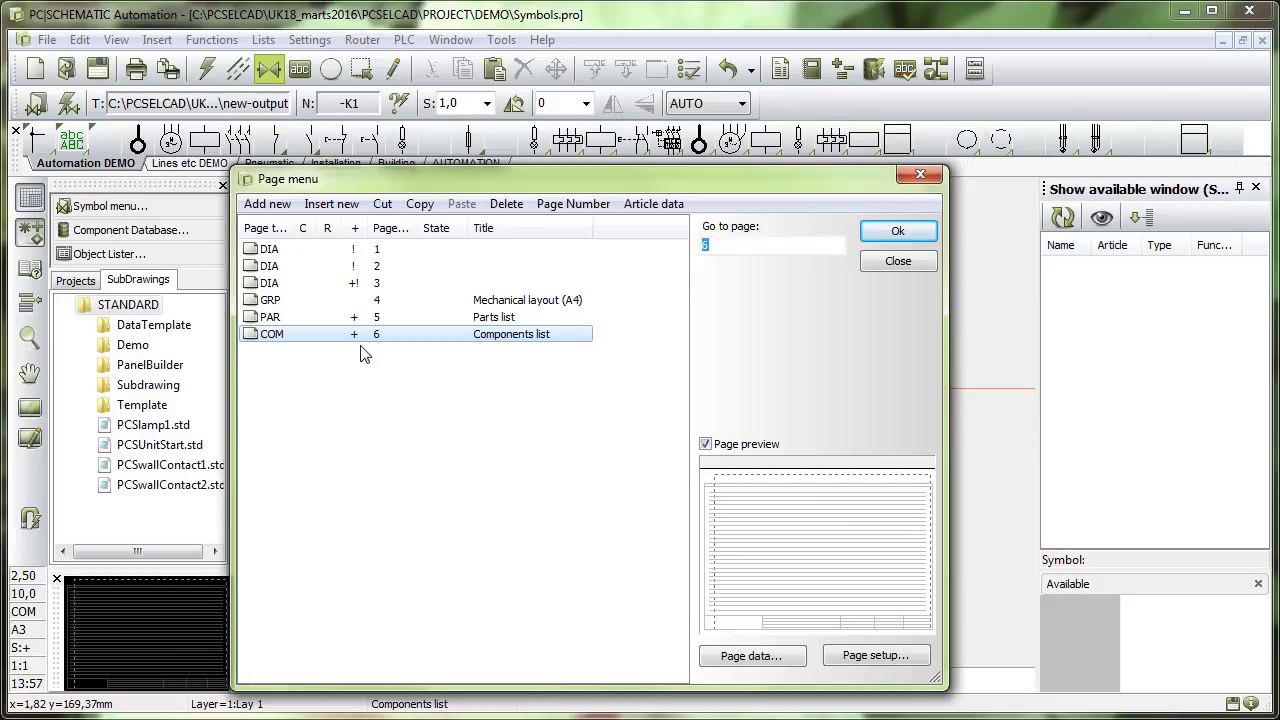
{"action": "left_click", "coordinate": [884, 236]}
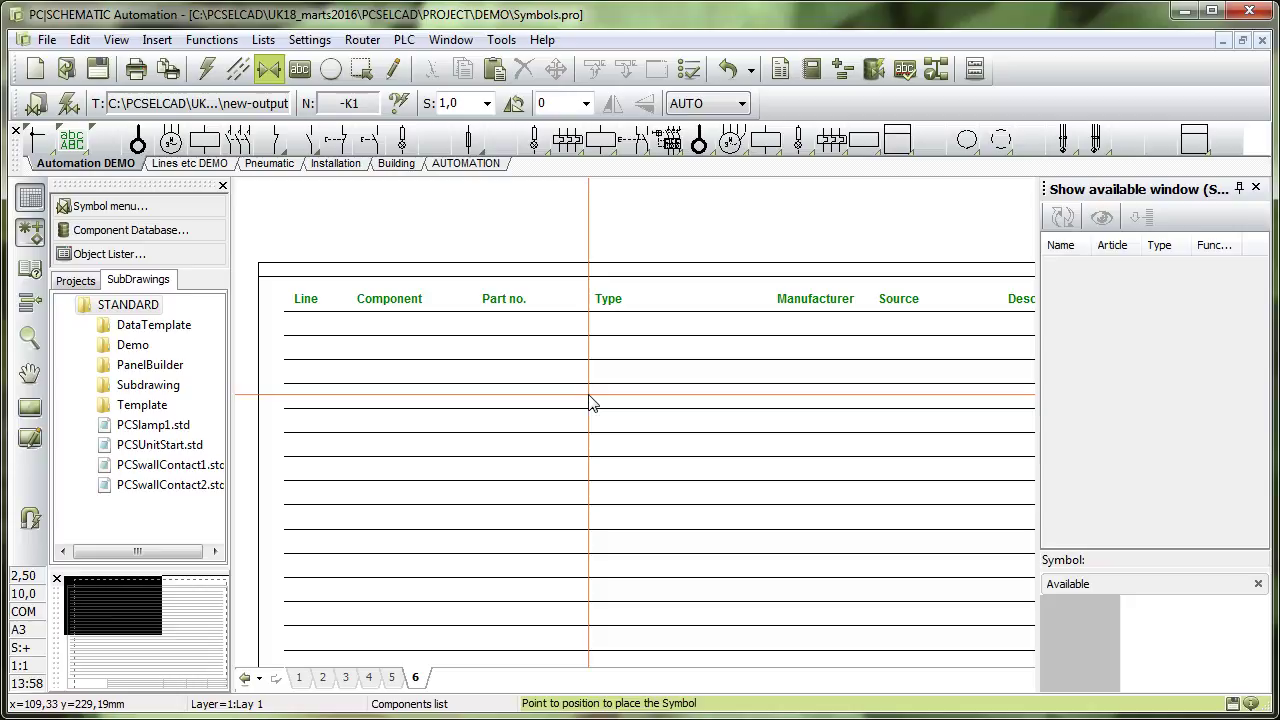
- Zoom out to the full Components list page 6 and open its page data settings
{"action": "scroll", "coordinate": [590, 402], "scroll_direction": "down", "scroll_amount": 2}
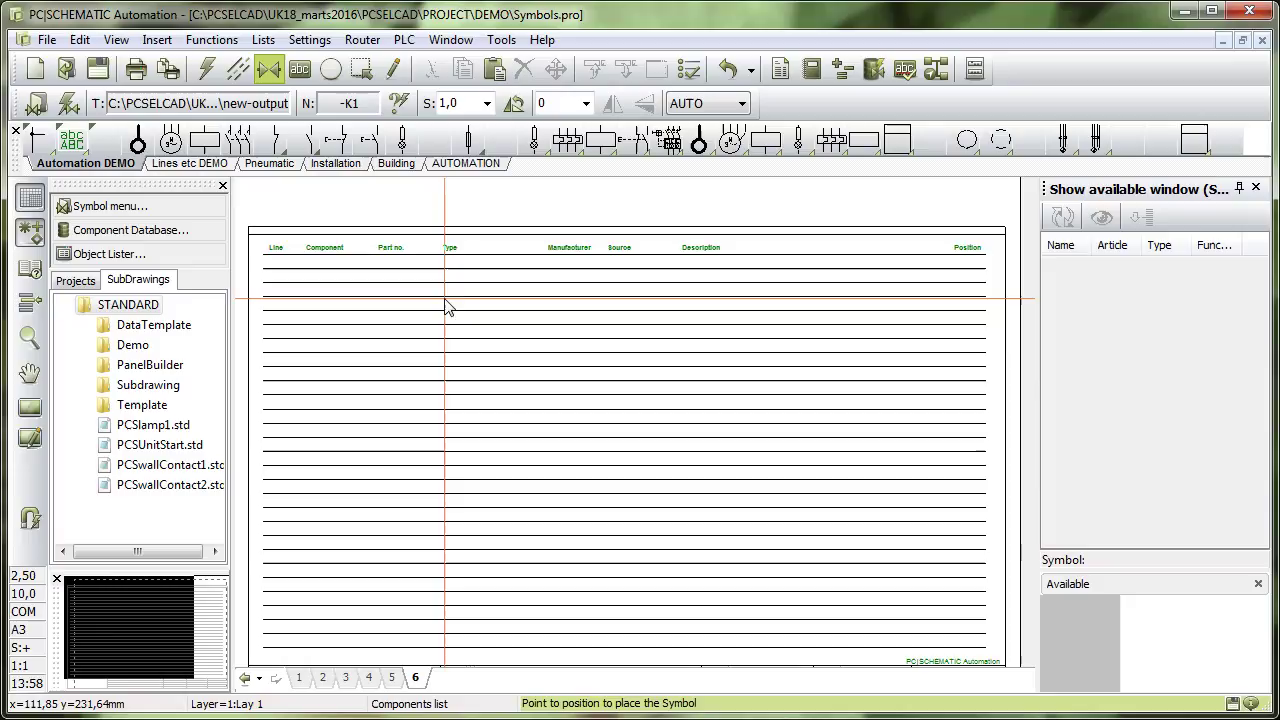
{"action": "left_click", "coordinate": [781, 69]}
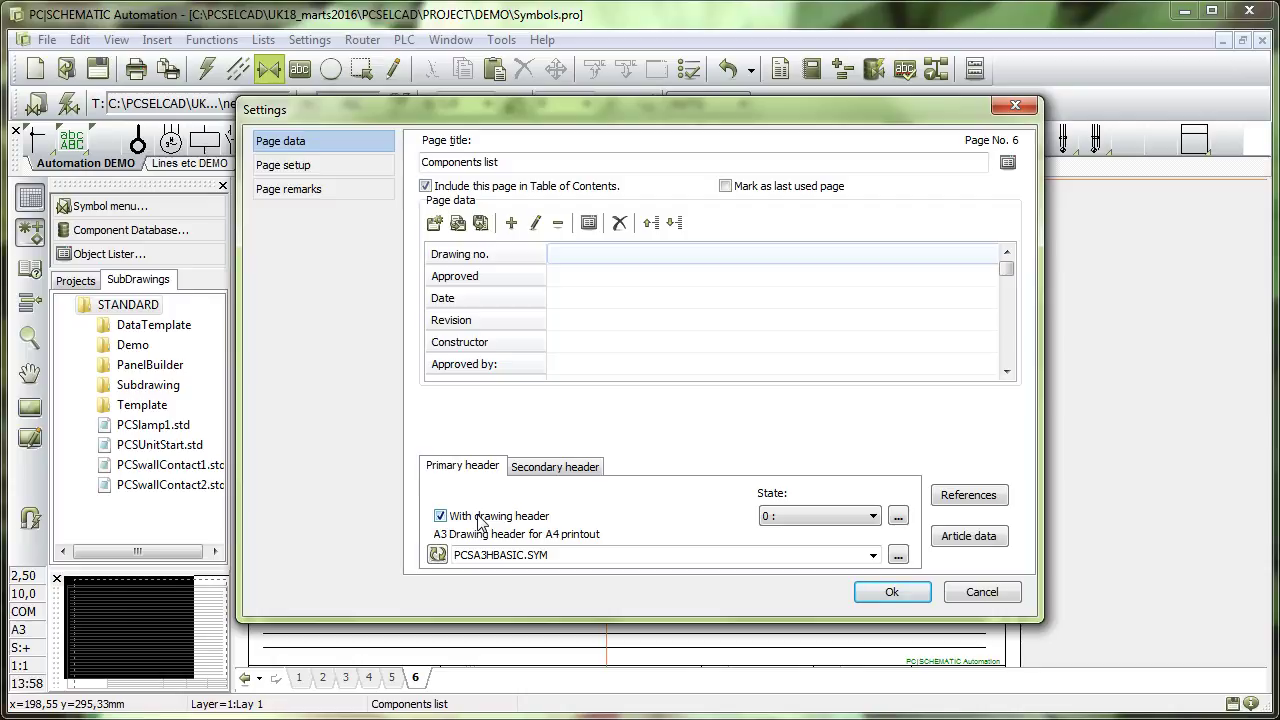
- Check page 6's secondary header settings, confirming Page data with Ok twice
{"action": "left_click", "coordinate": [534, 470]}
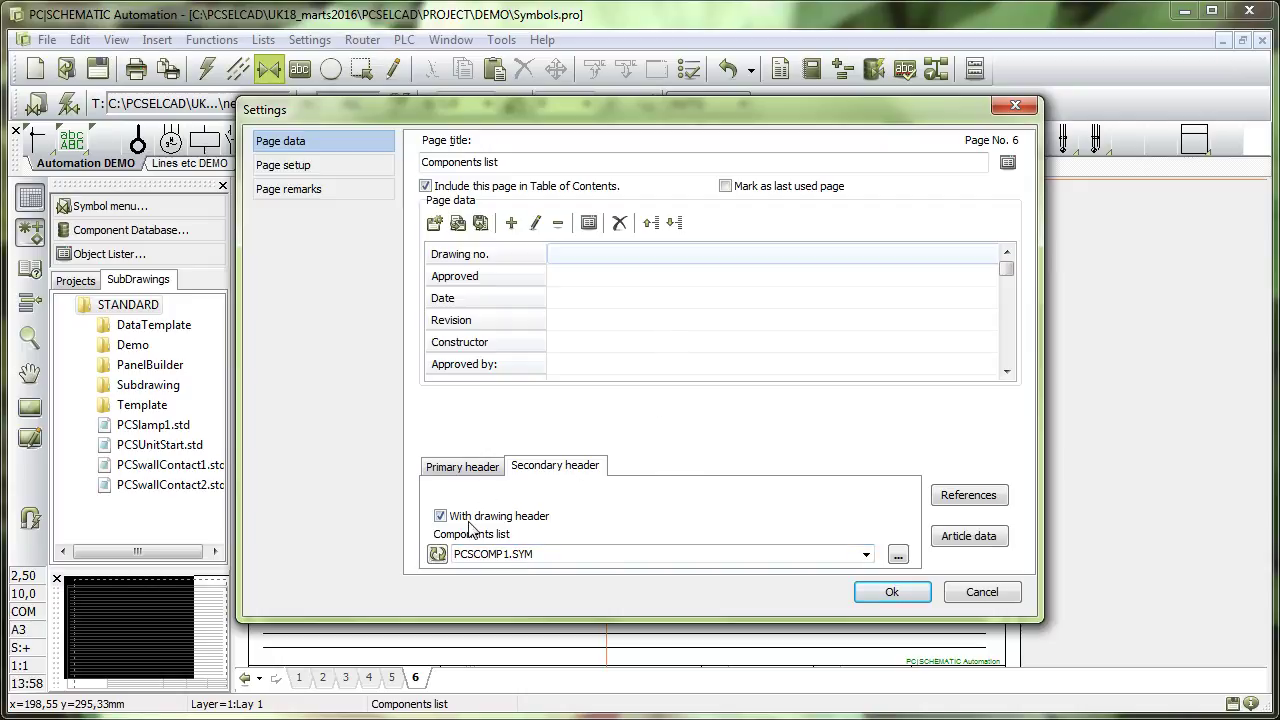
{"action": "left_click", "coordinate": [882, 591]}
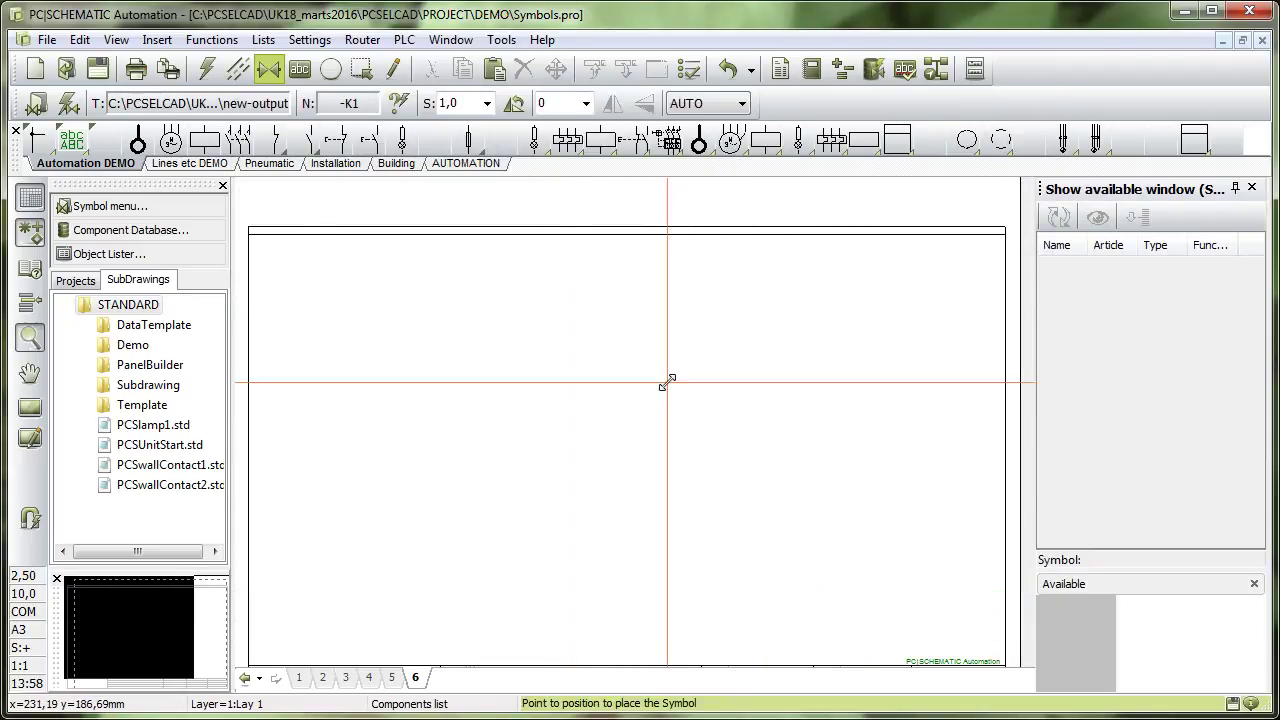
{"action": "left_click", "coordinate": [787, 64]}
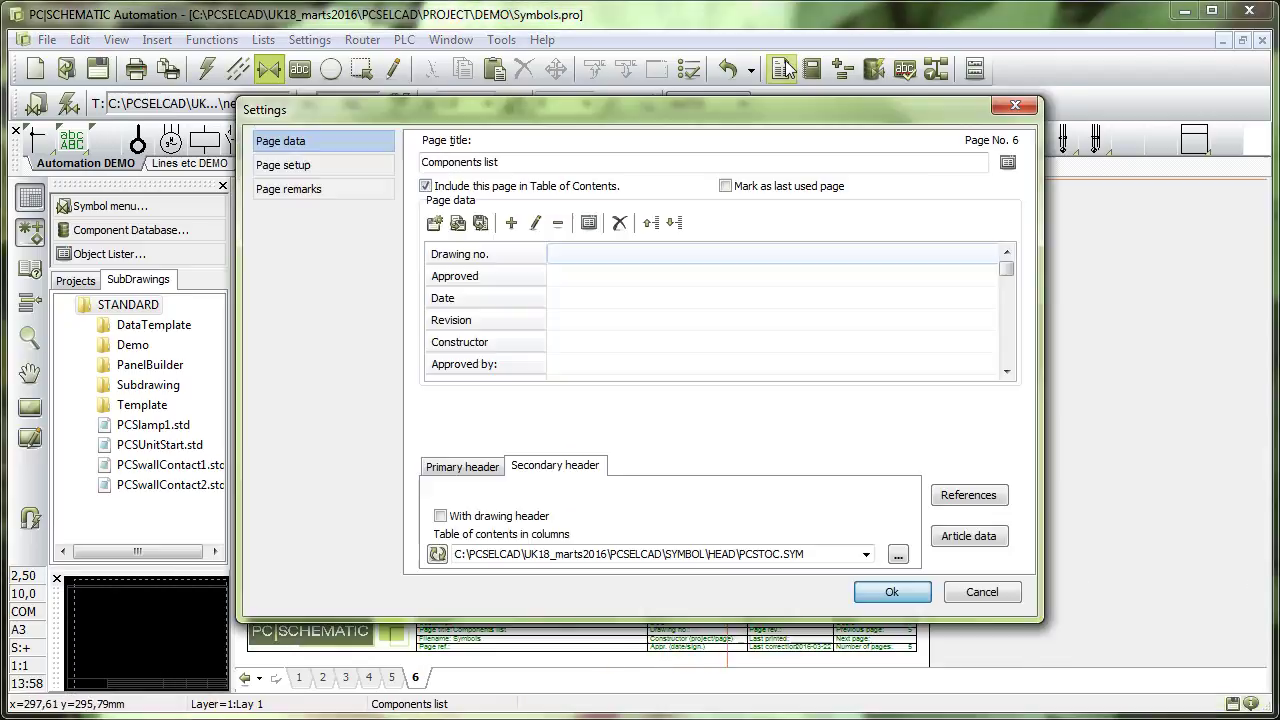
{"action": "left_click", "coordinate": [895, 593]}
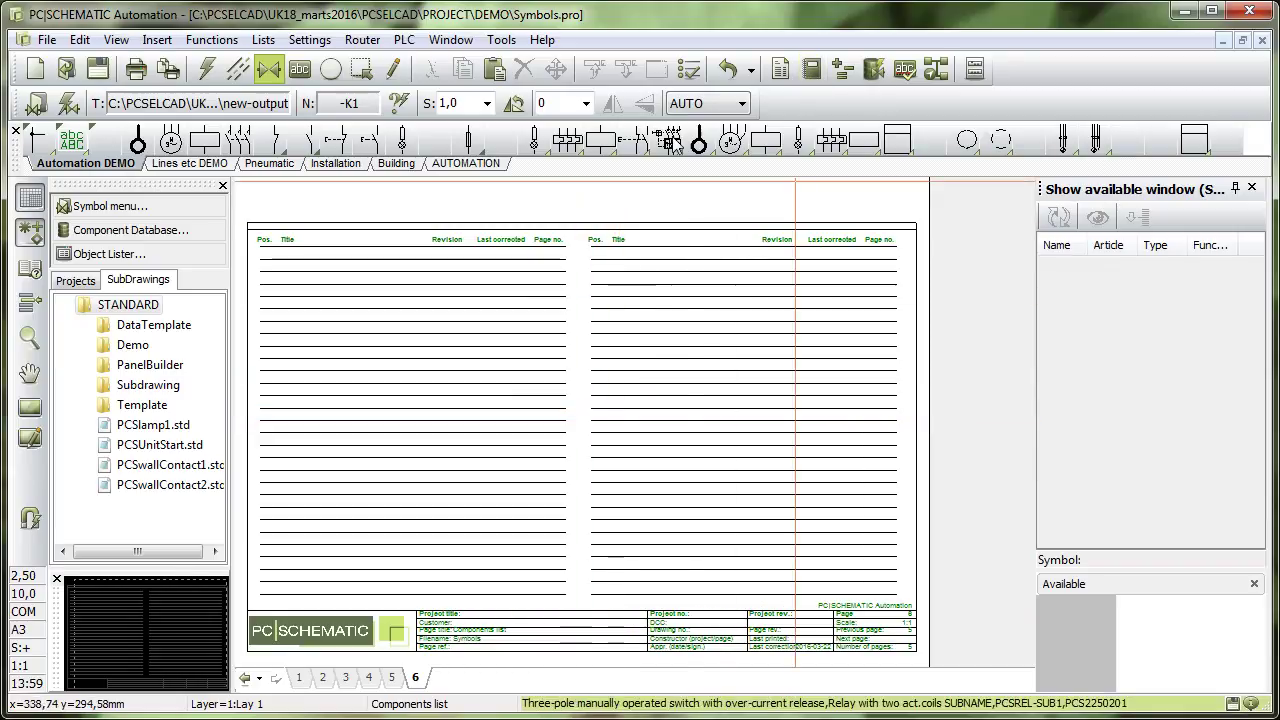
- Open the Symbol Menu and scroll the HEAD folder down to PCSkomp2.SYM
{"action": "left_click", "coordinate": [162, 204]}
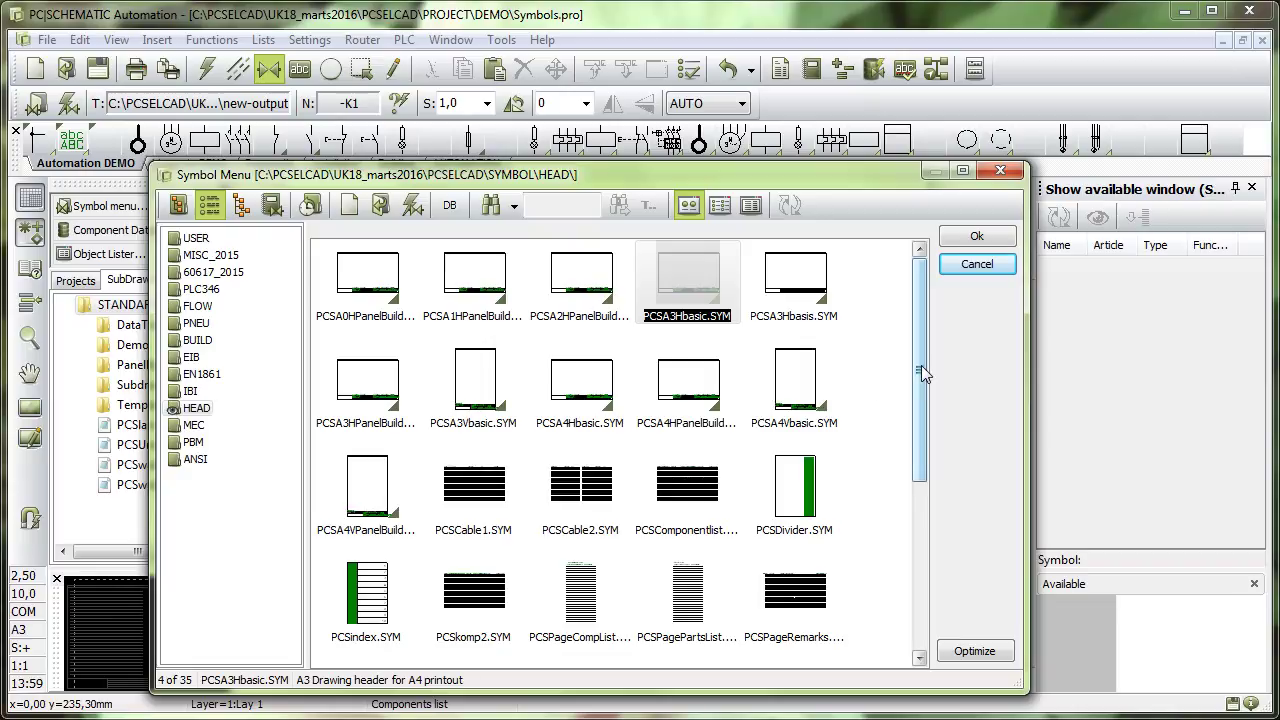
{"action": "left_click_drag", "start_coordinate": [921, 367], "coordinate": [921, 547]}
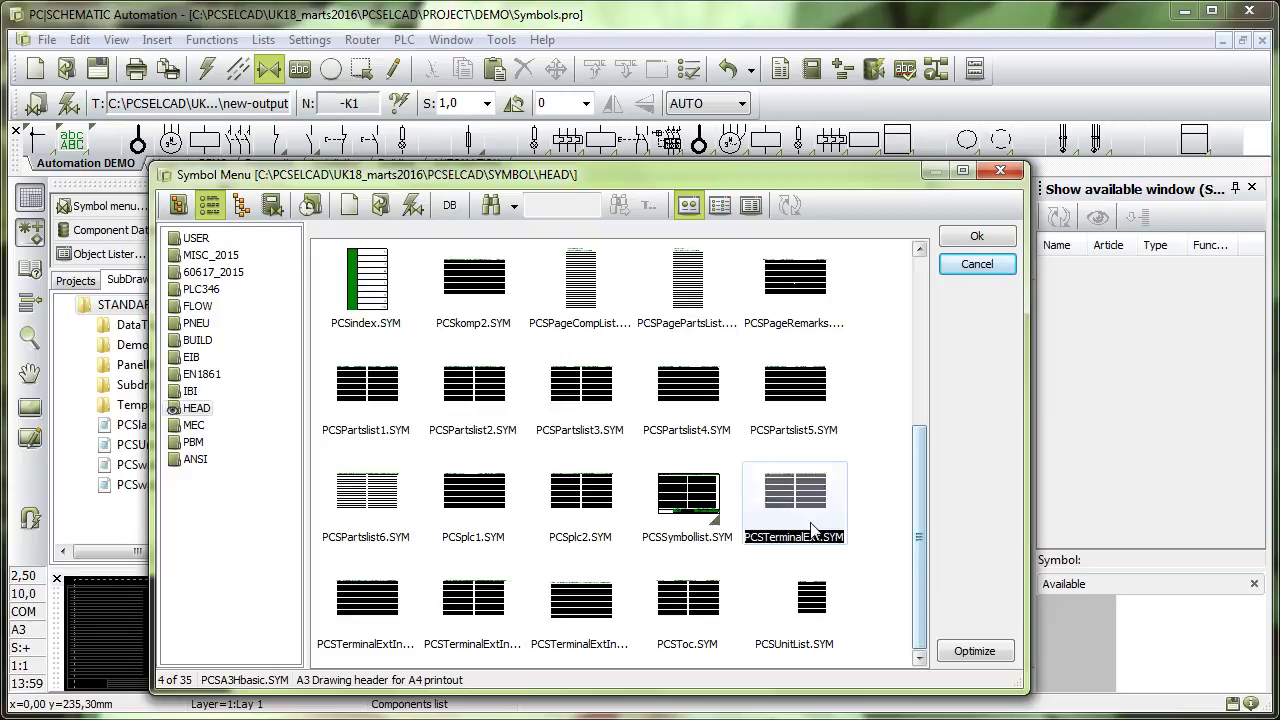
- Edit PCSkomp2.SYM, zoom in, and inspect the first row's Total quantity field
{"action": "right_click", "coordinate": [458, 283]}
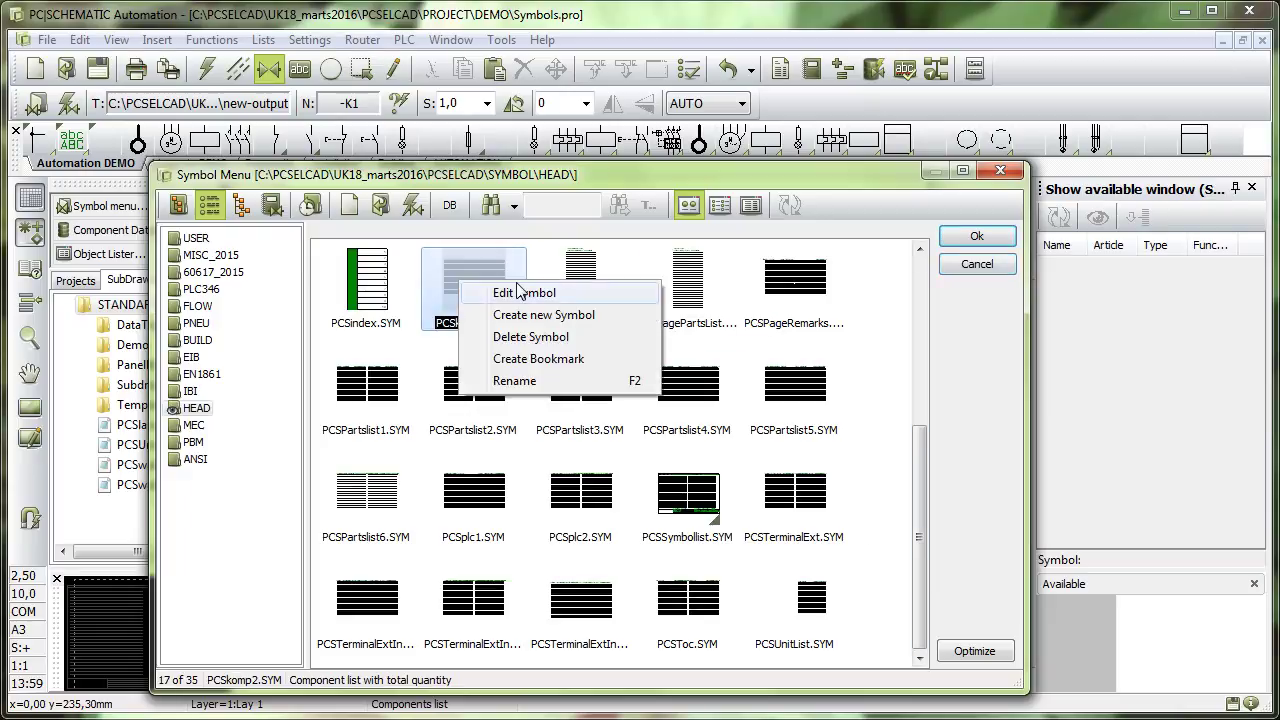
{"action": "left_click", "coordinate": [519, 293]}
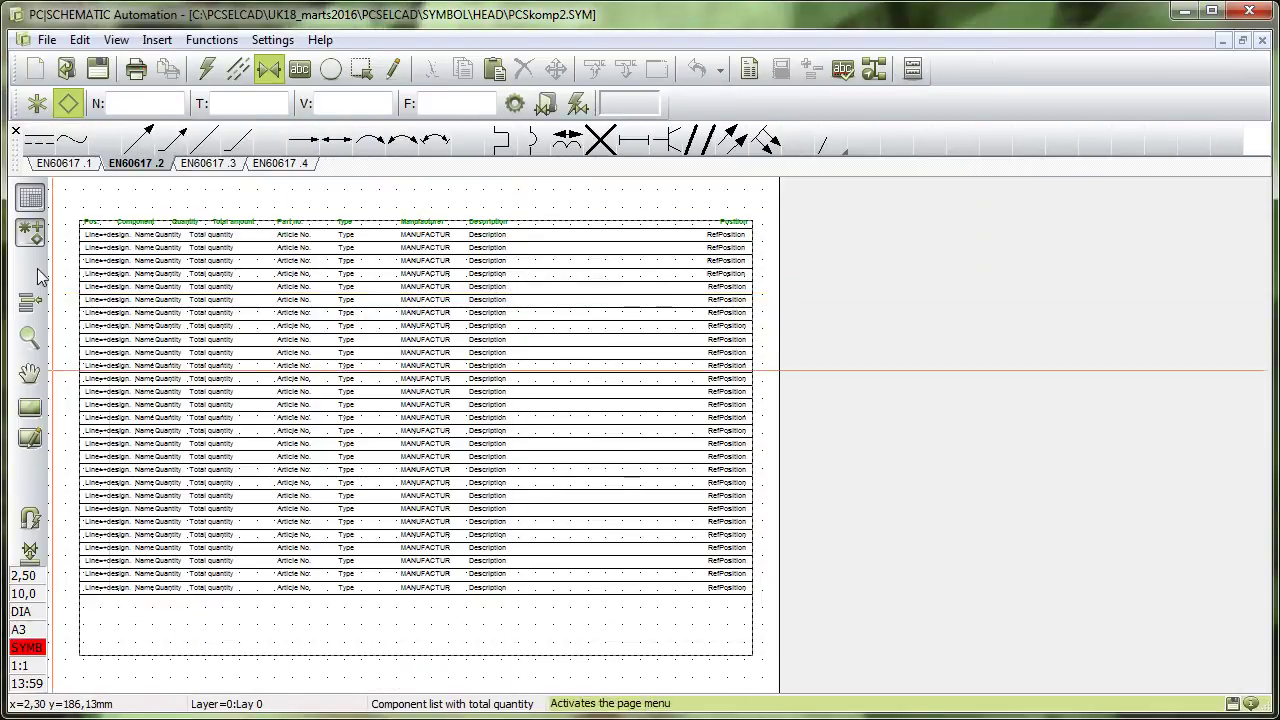
{"action": "scroll", "coordinate": [125, 248], "scroll_direction": "up", "scroll_amount": 1}
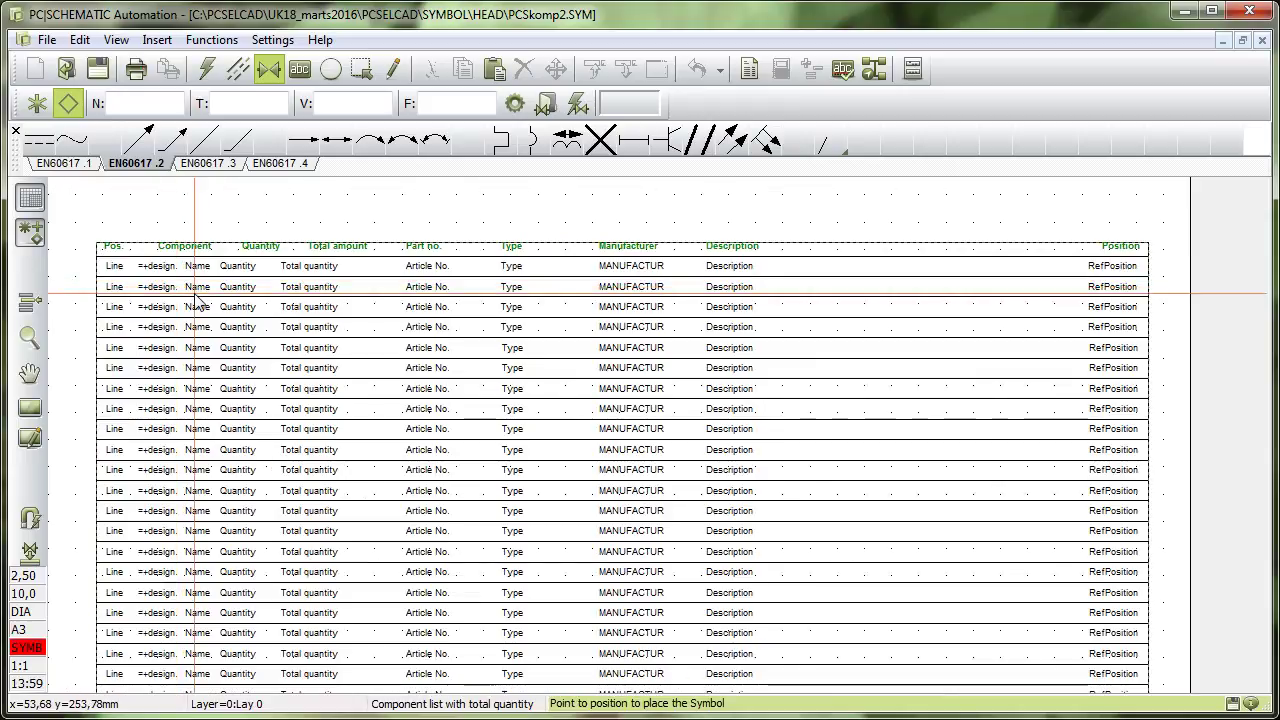
{"action": "scroll", "coordinate": [193, 300], "scroll_direction": "up", "scroll_amount": 2}
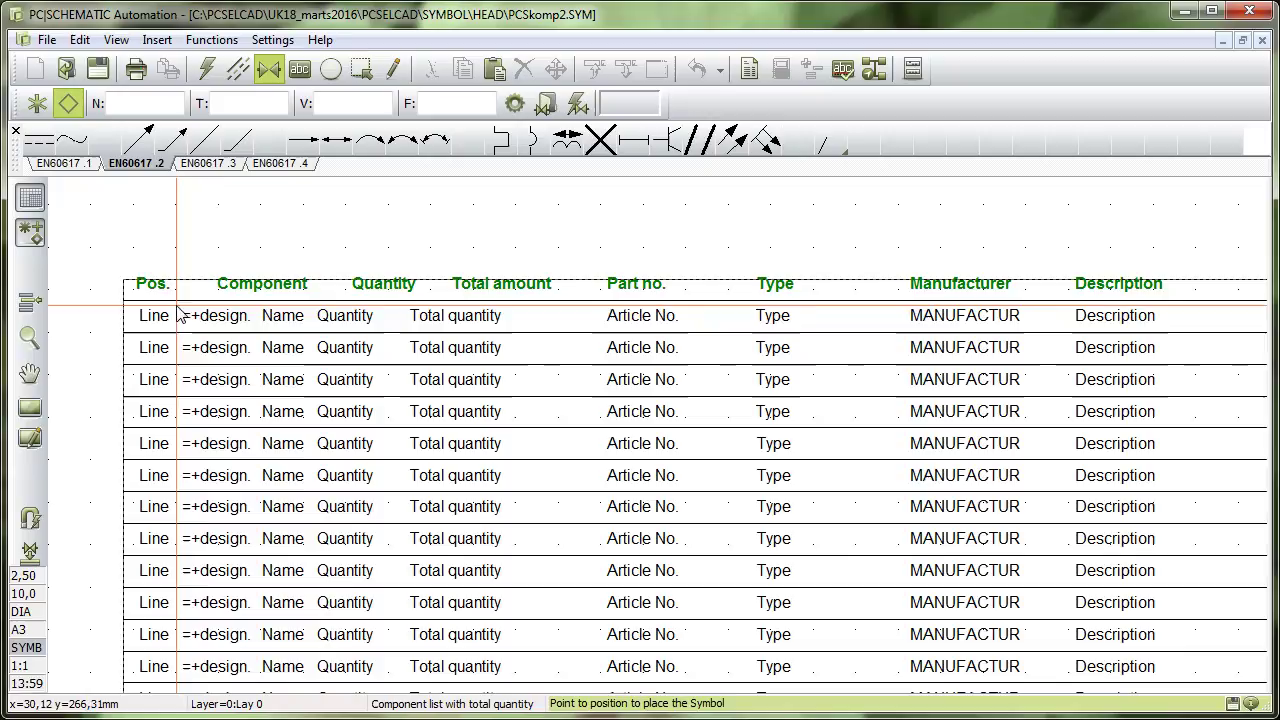
{"action": "left_click", "coordinate": [237, 68]}
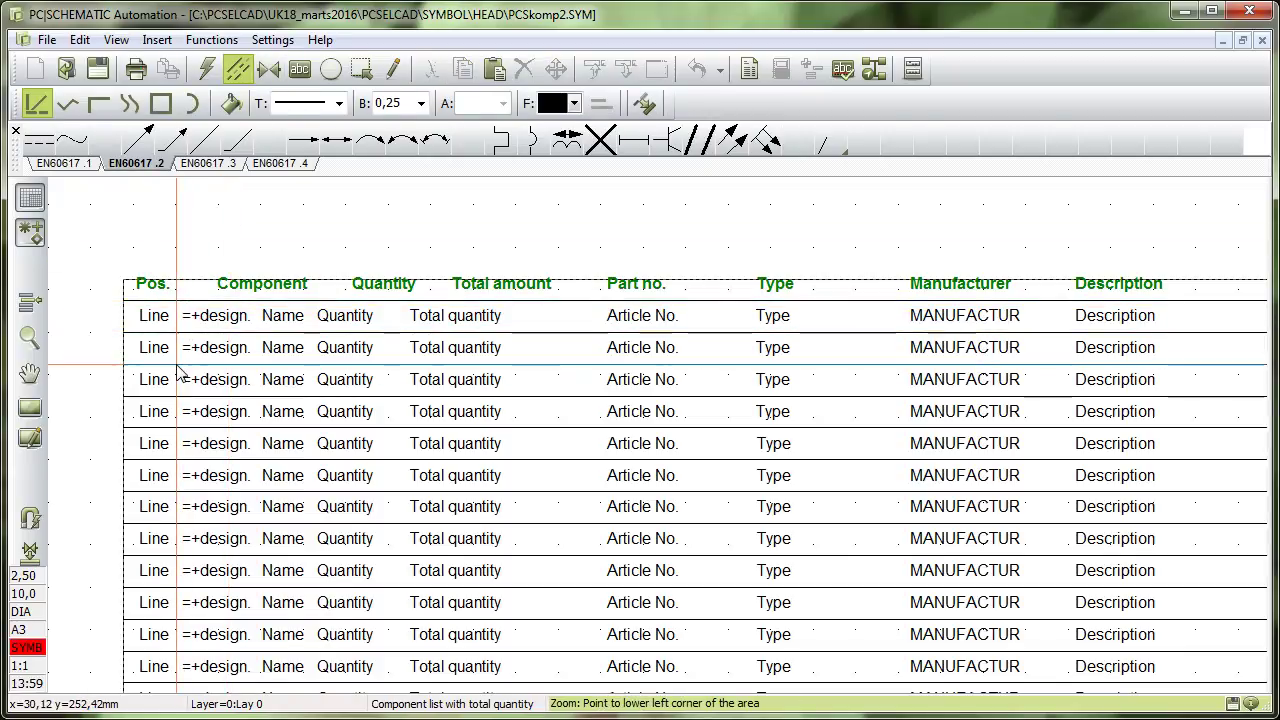
{"action": "left_click", "coordinate": [299, 68]}
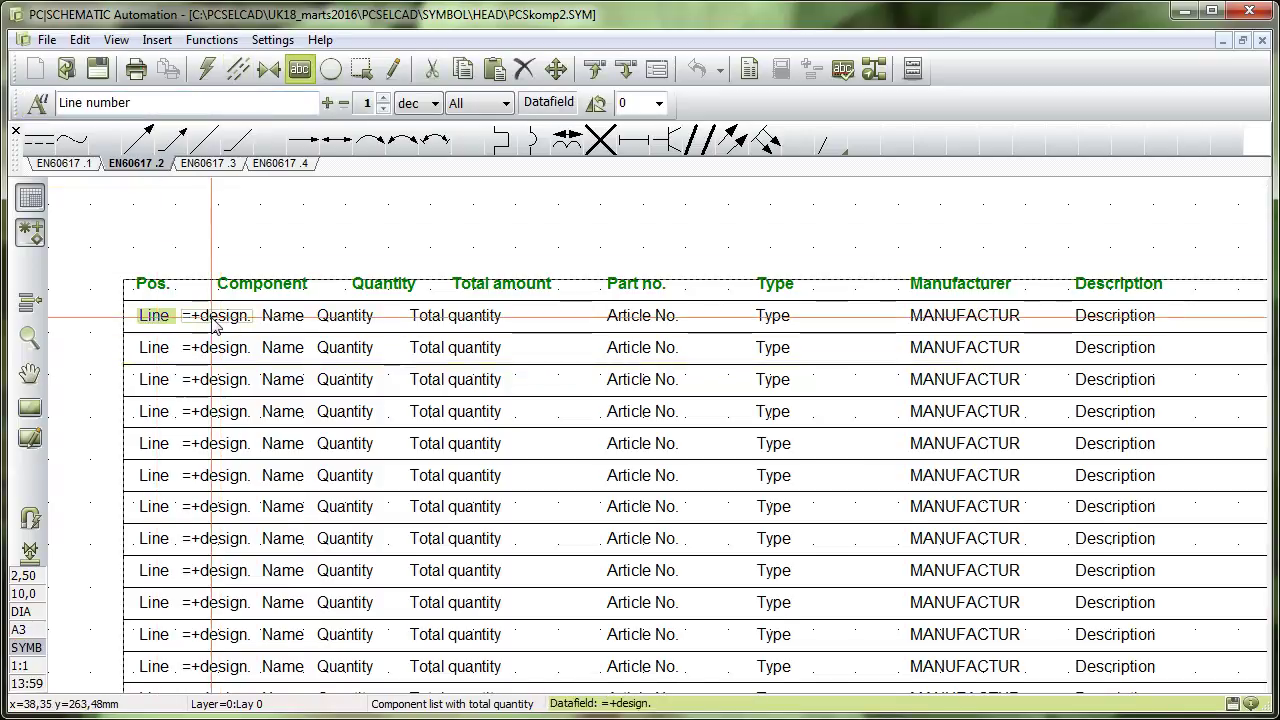
{"action": "left_click", "coordinate": [443, 325]}
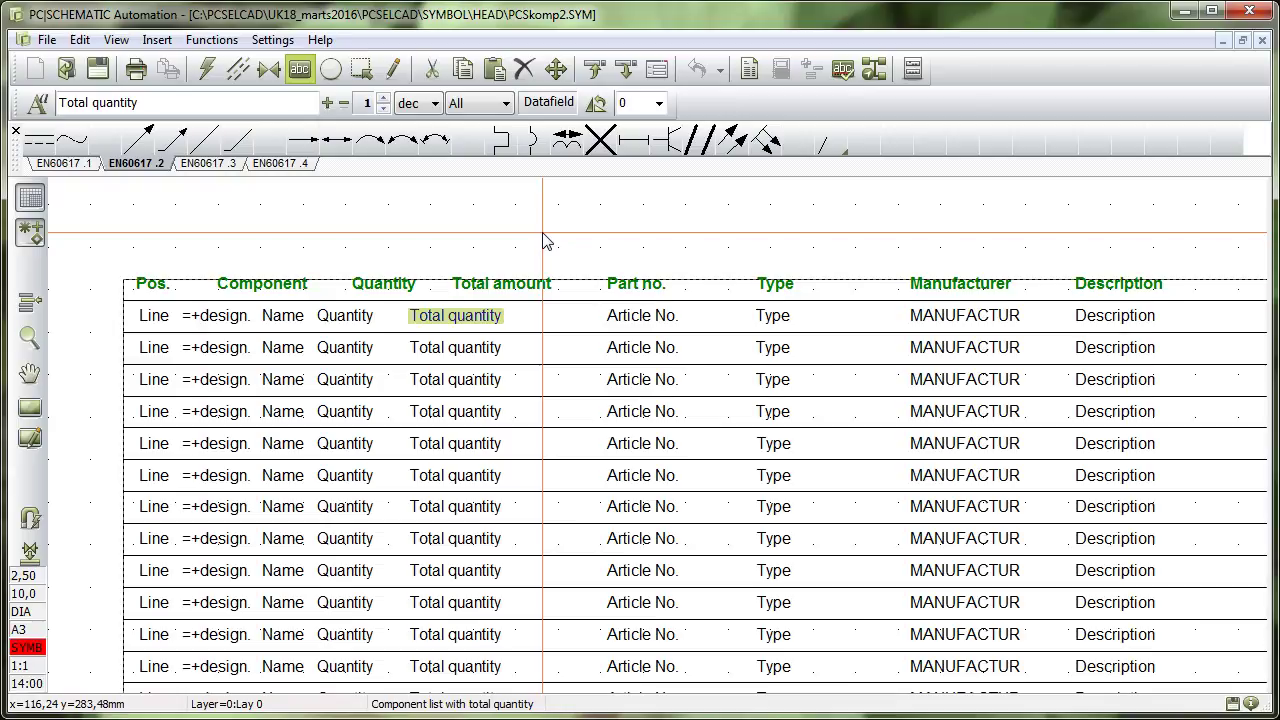
{"action": "left_click", "coordinate": [545, 245]}
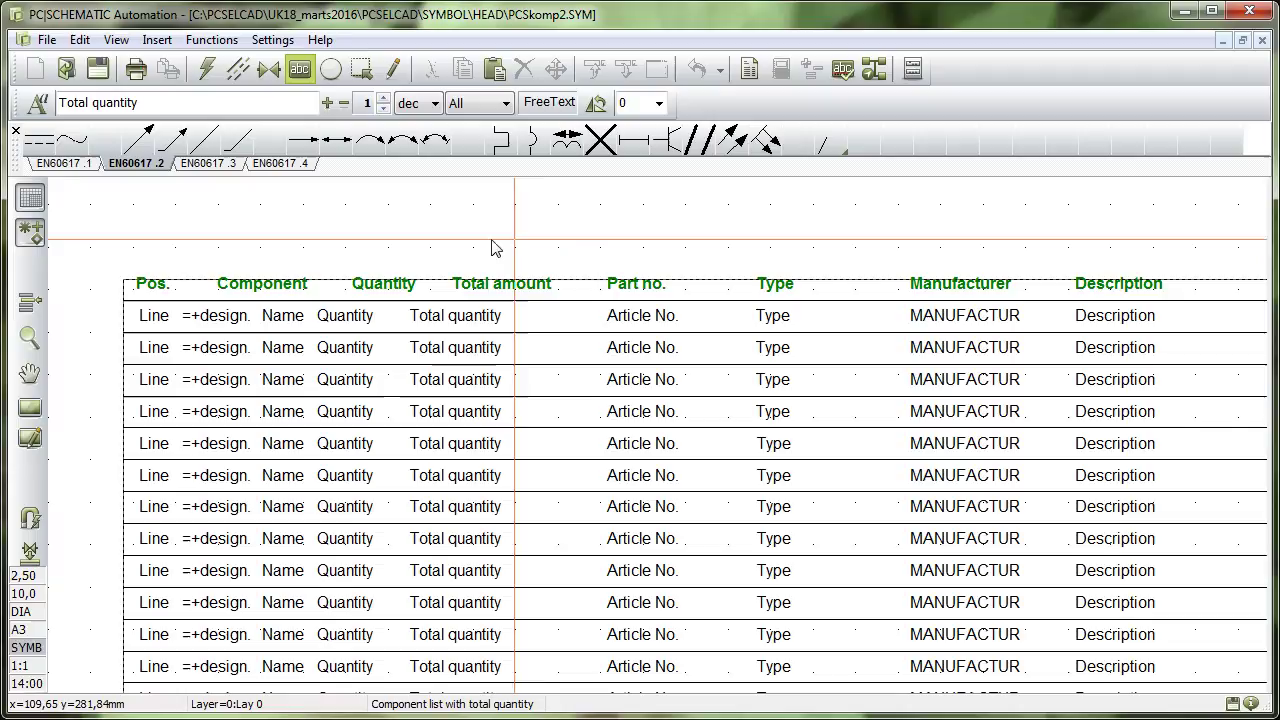
- Start inserting a new datafield sourced from the Parts/Components List
{"action": "left_click", "coordinate": [156, 41]}
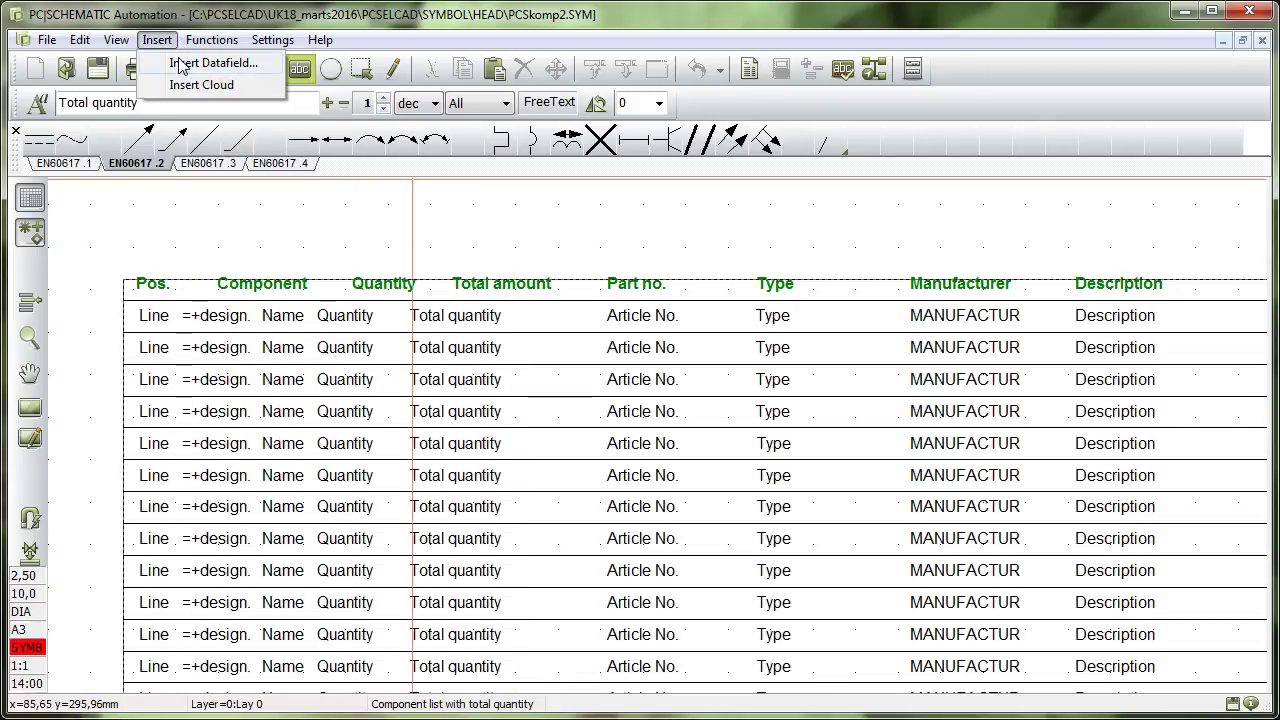
{"action": "left_click", "coordinate": [180, 64]}
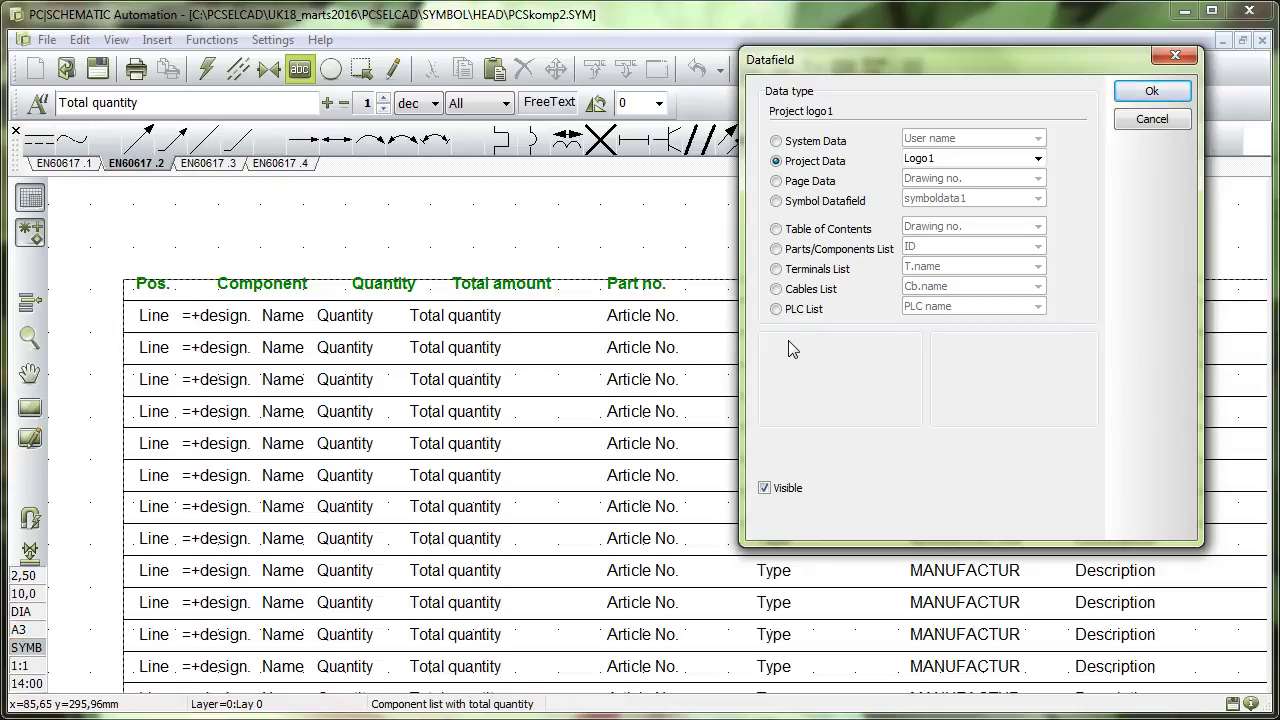
{"action": "left_click", "coordinate": [829, 256]}
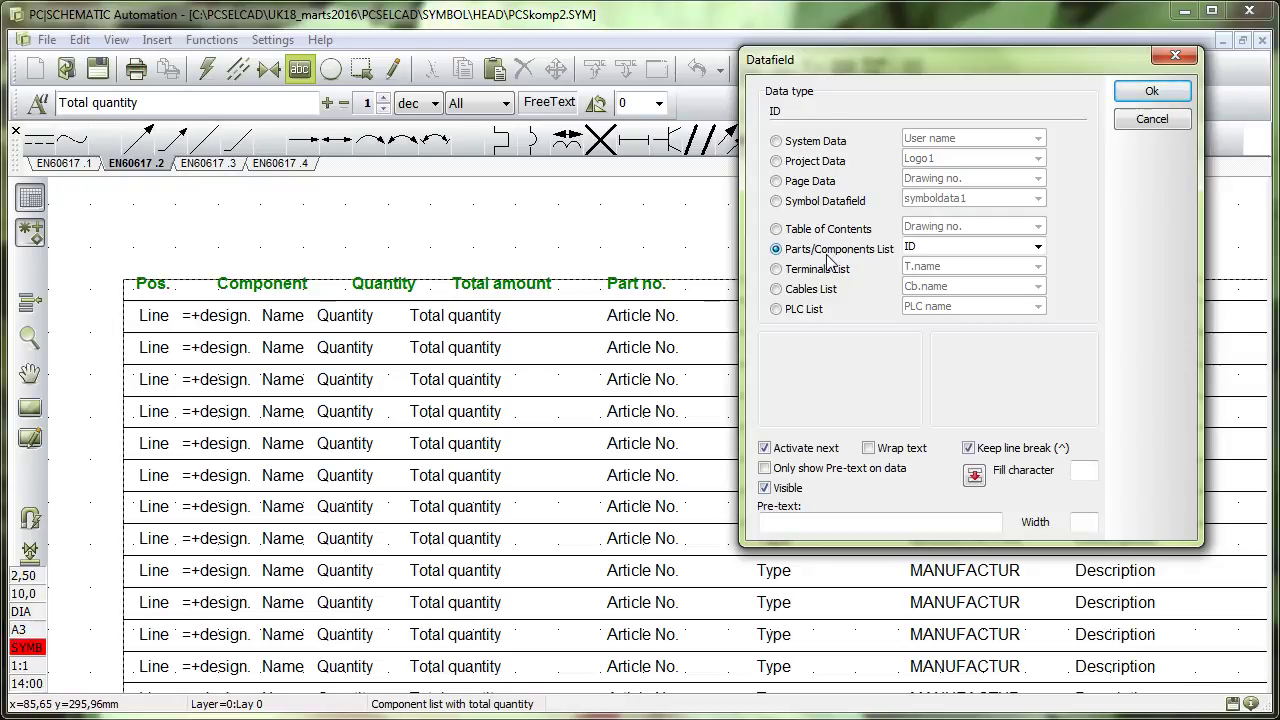
- Browse the Parts/Components List fields, keep ID, and reposition the Datafield dialog
{"action": "left_click", "coordinate": [1040, 247]}
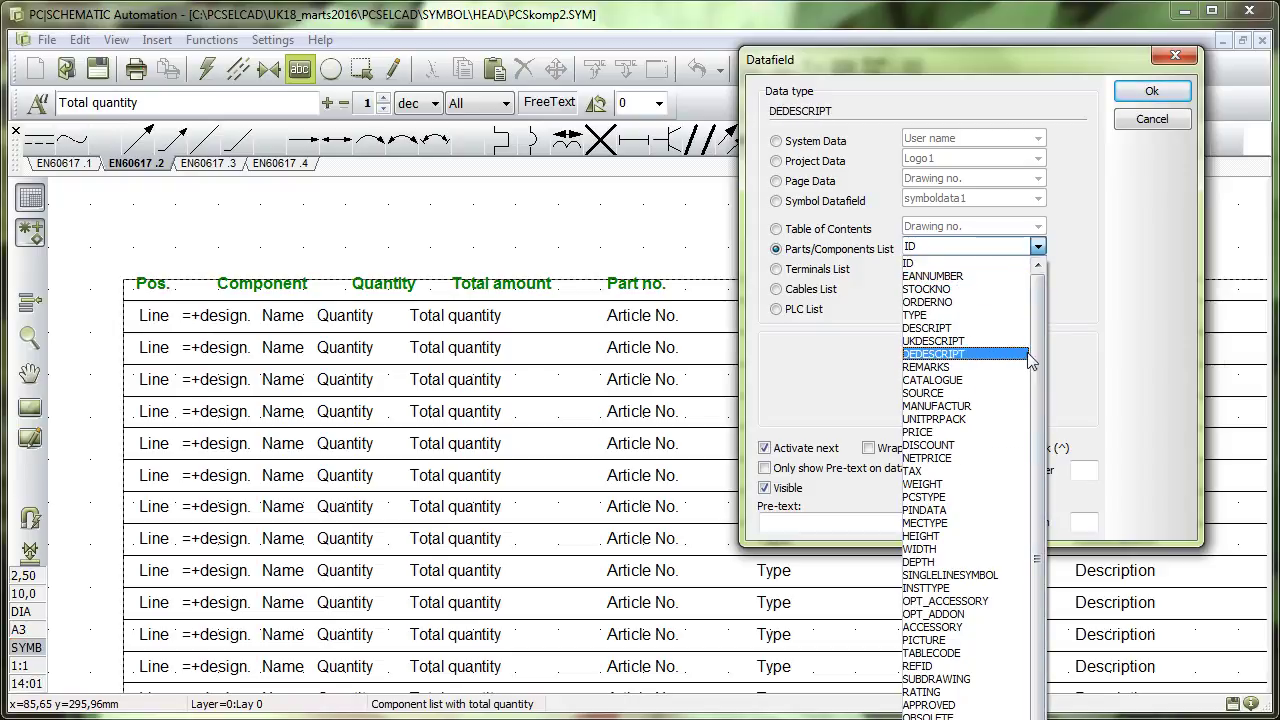
{"action": "left_click_drag", "start_coordinate": [1040, 342], "coordinate": [1043, 634]}
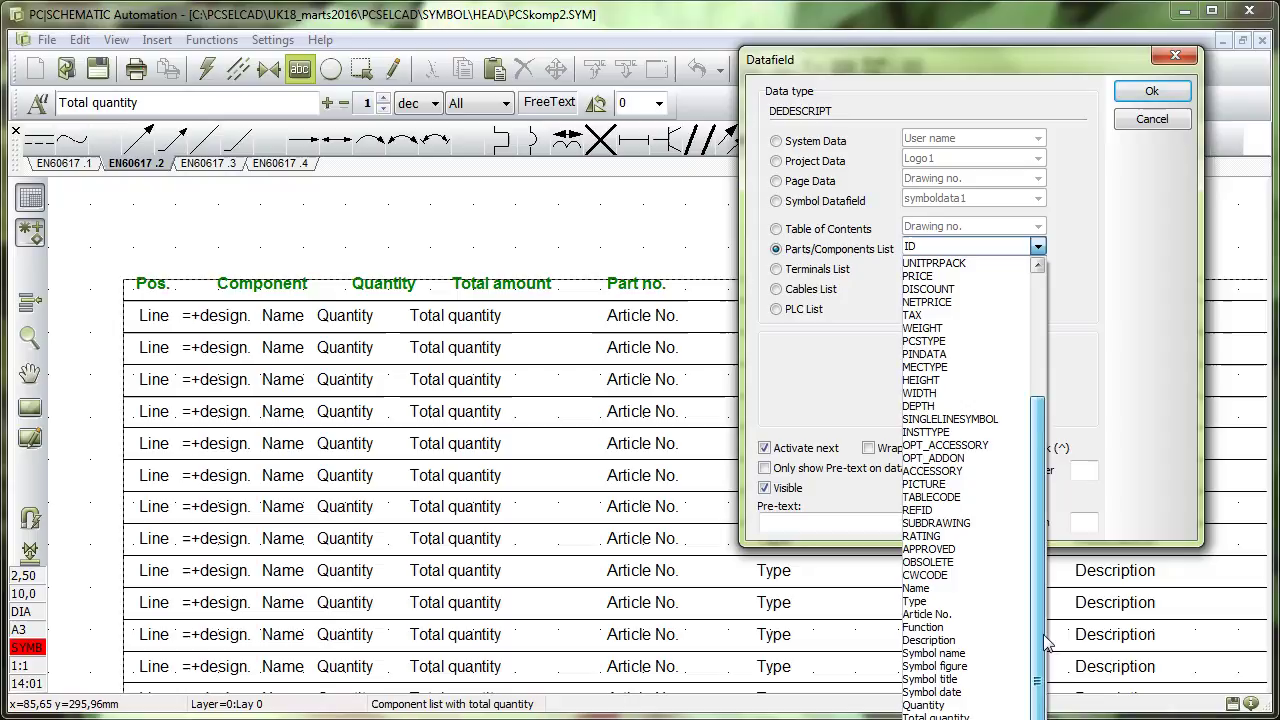
{"action": "left_click", "coordinate": [984, 55]}
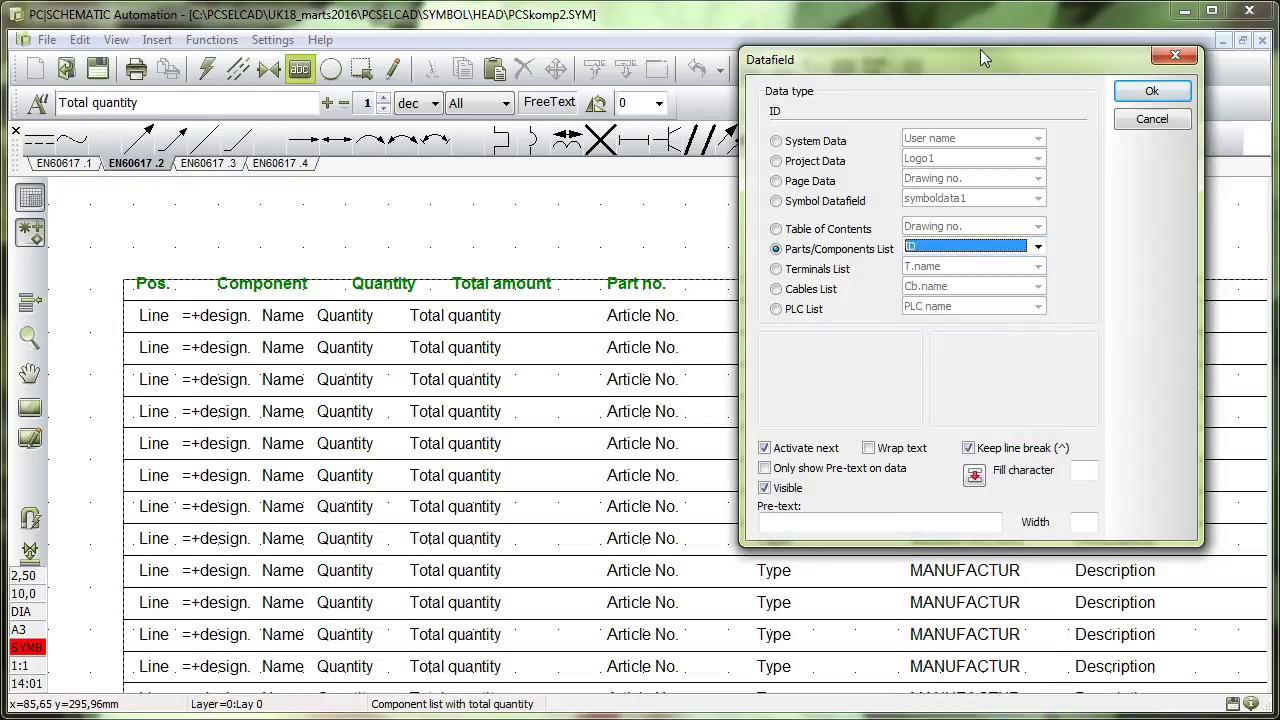
{"action": "left_click_drag", "start_coordinate": [984, 55], "coordinate": [987, 0]}
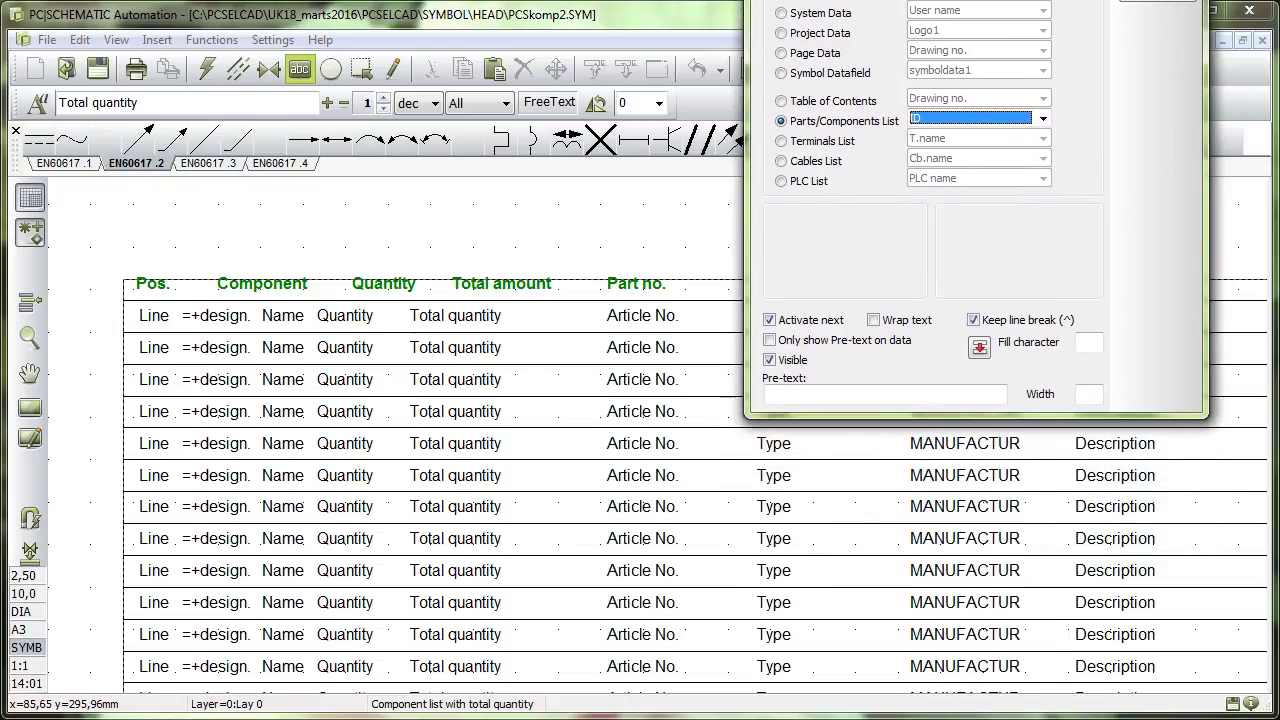
{"action": "left_click", "coordinate": [1042, 121]}
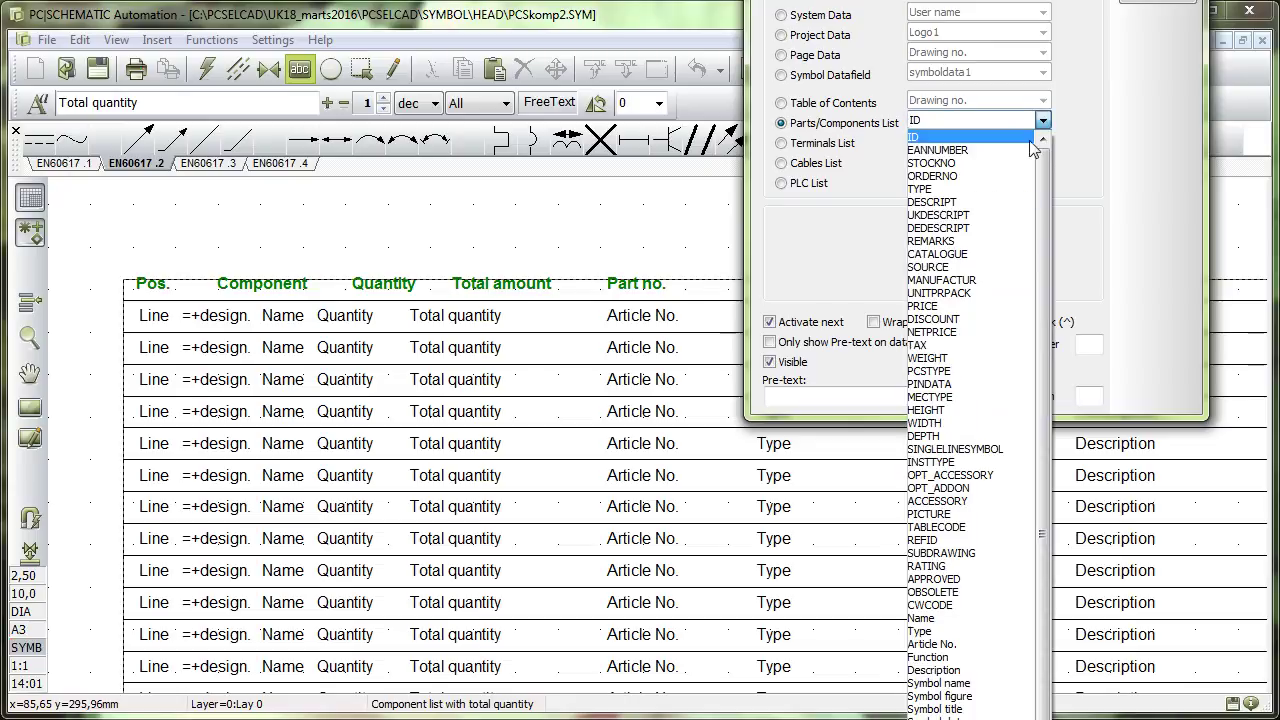
{"action": "scroll", "coordinate": [1049, 262], "scroll_direction": "down", "scroll_amount": 1}
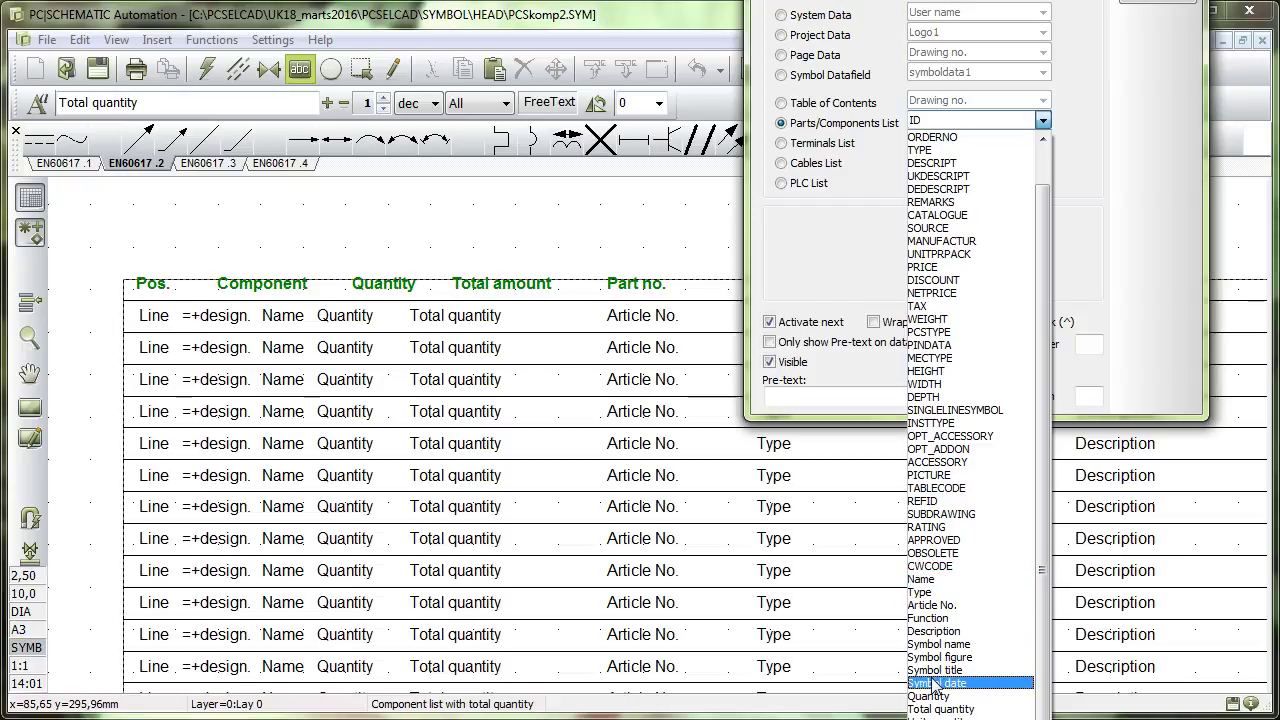
{"action": "key", "text": "Escape"}
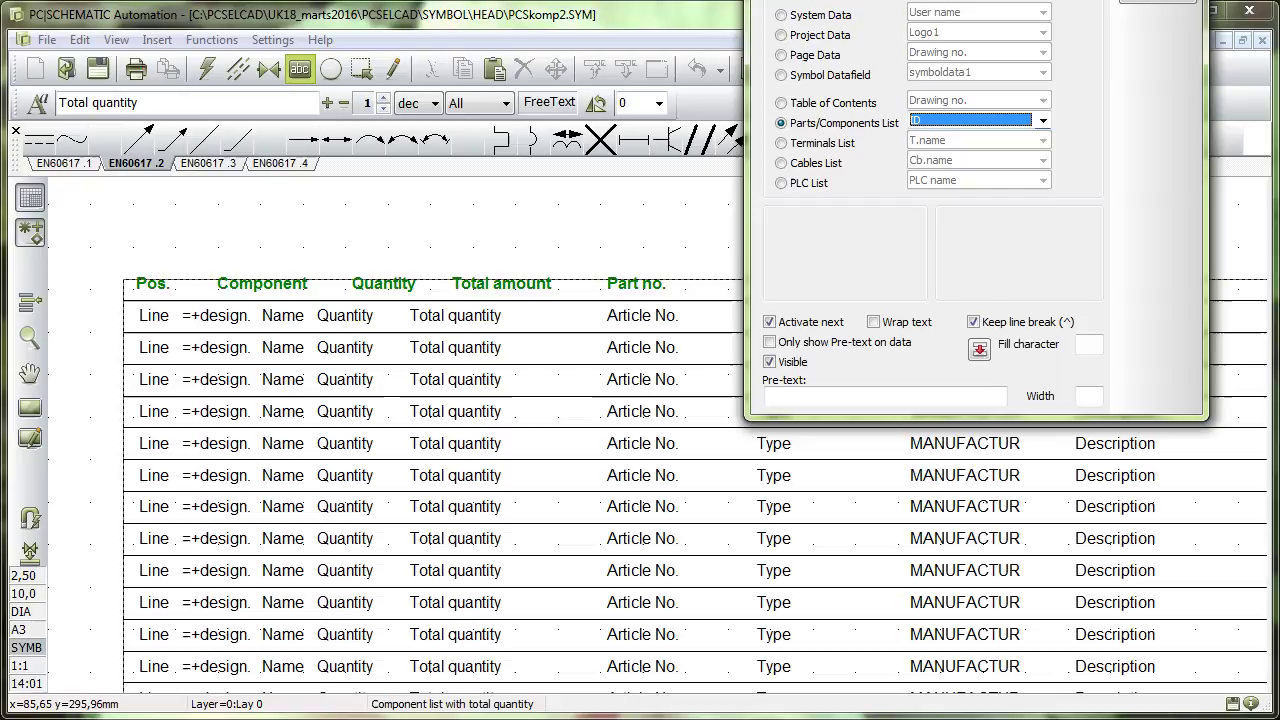
{"action": "left_click_drag", "start_coordinate": [1080, 5], "coordinate": [1080, 170]}
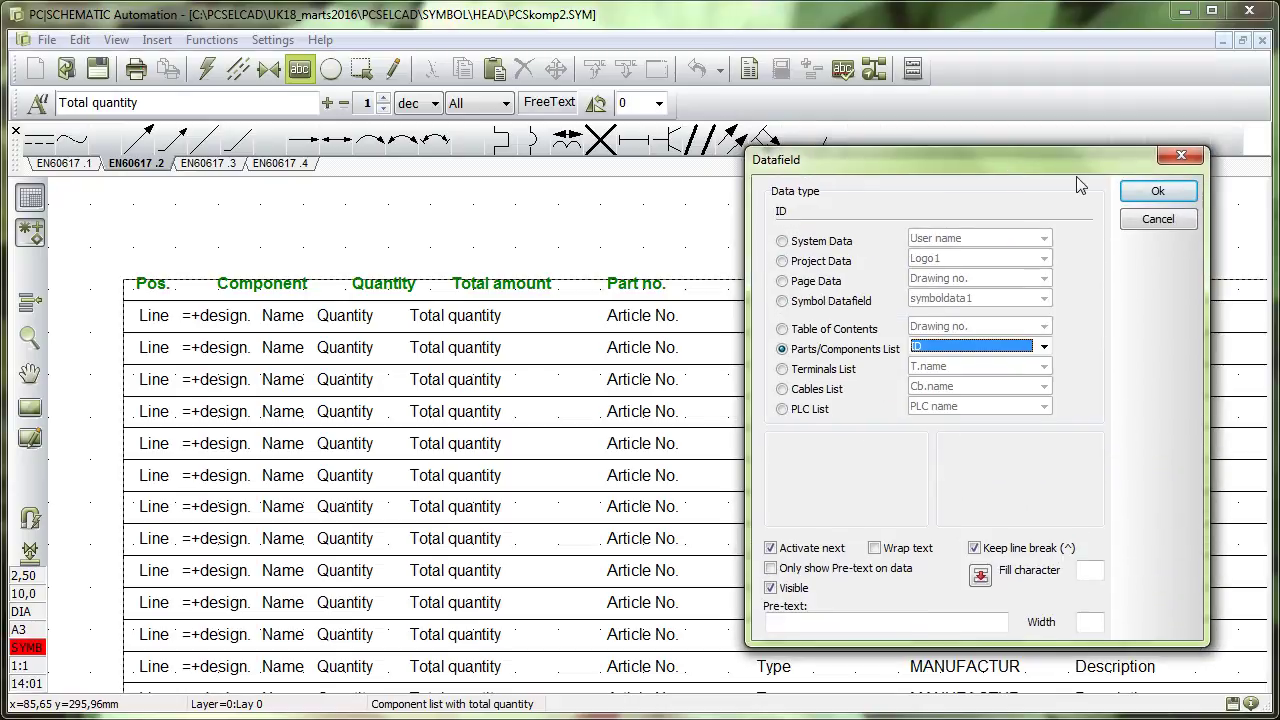
- Cancel the Datafield dialog without inserting a field
{"action": "left_click", "coordinate": [1143, 222]}
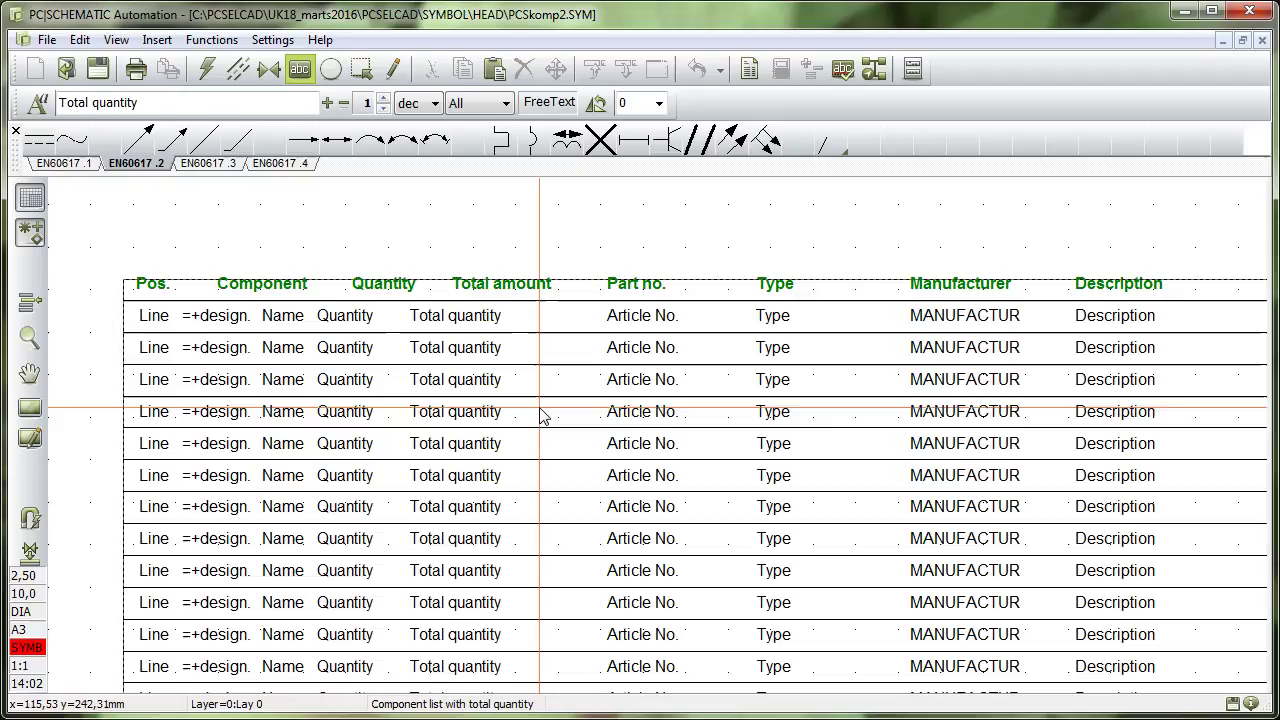
- Zoom out and select all row 1 fields, from Line through Total quantity to RefPosition
{"action": "scroll", "coordinate": [250, 315], "scroll_direction": "down", "scroll_amount": 2}
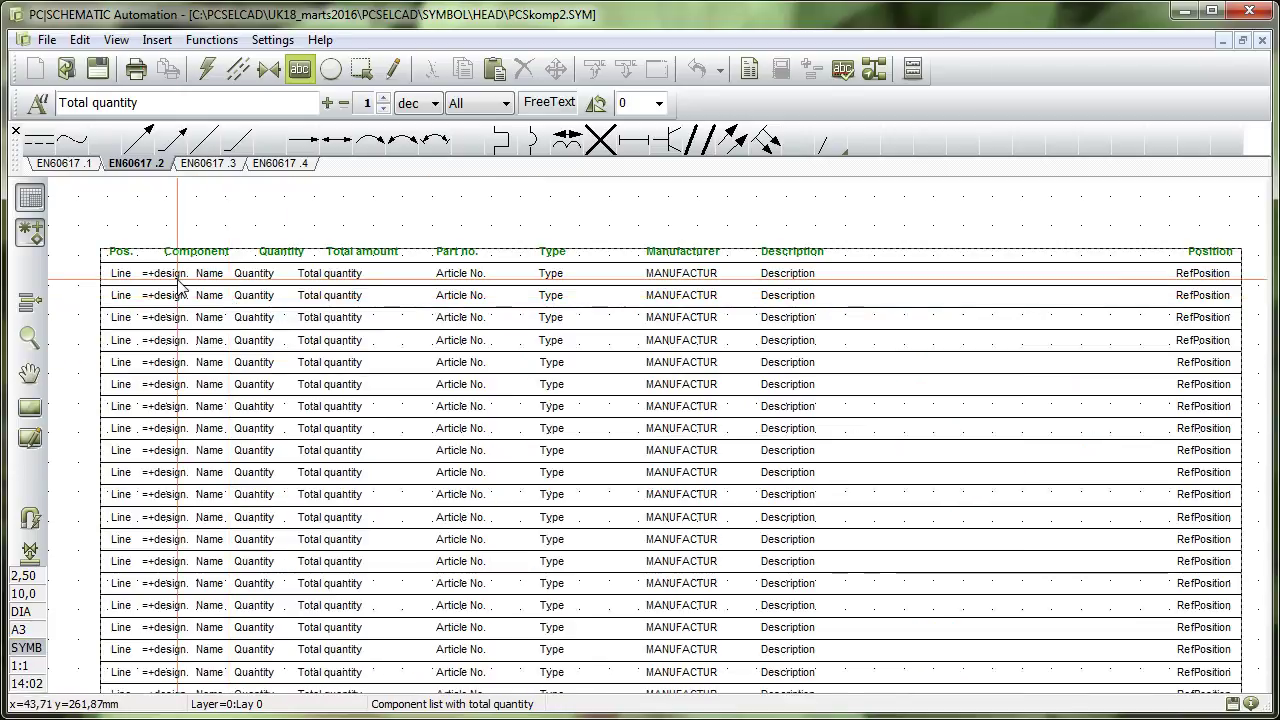
{"action": "left_click", "coordinate": [125, 273]}
{"action": "left_click", "coordinate": [170, 273], "text": "shift"}
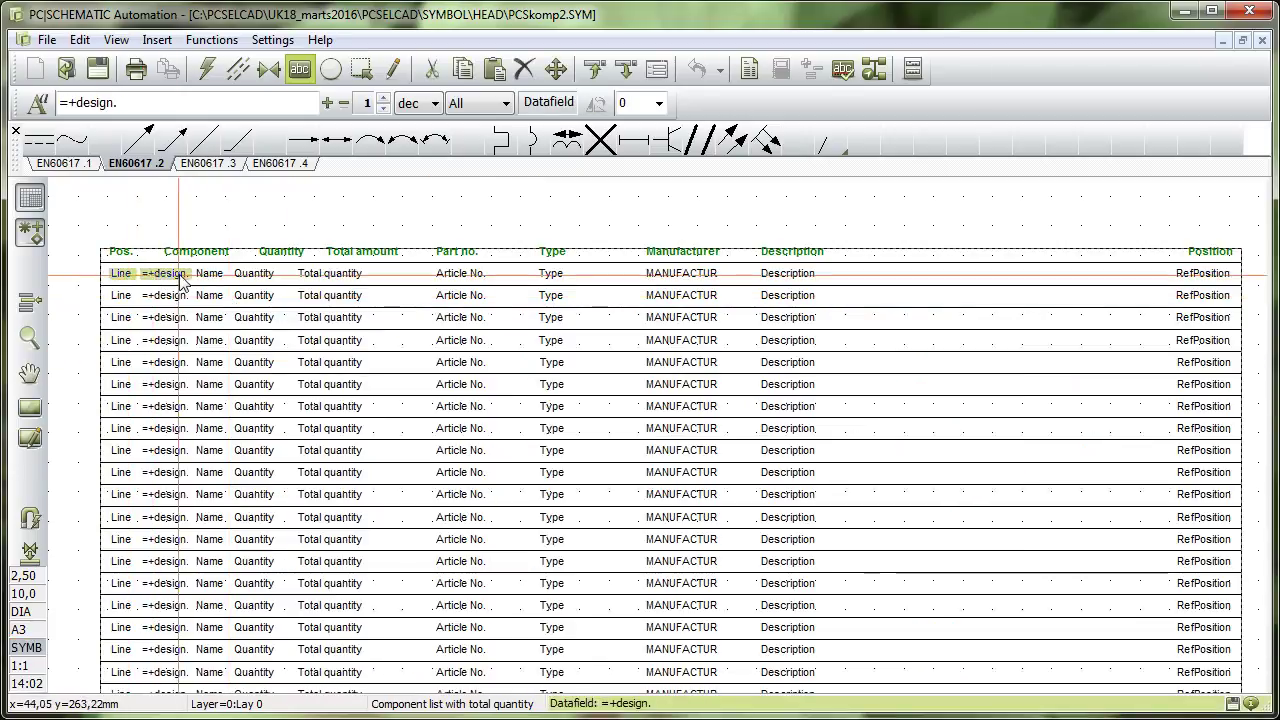
{"action": "left_click", "coordinate": [209, 273], "text": "shift"}
{"action": "left_click", "coordinate": [256, 273], "text": "shift"}
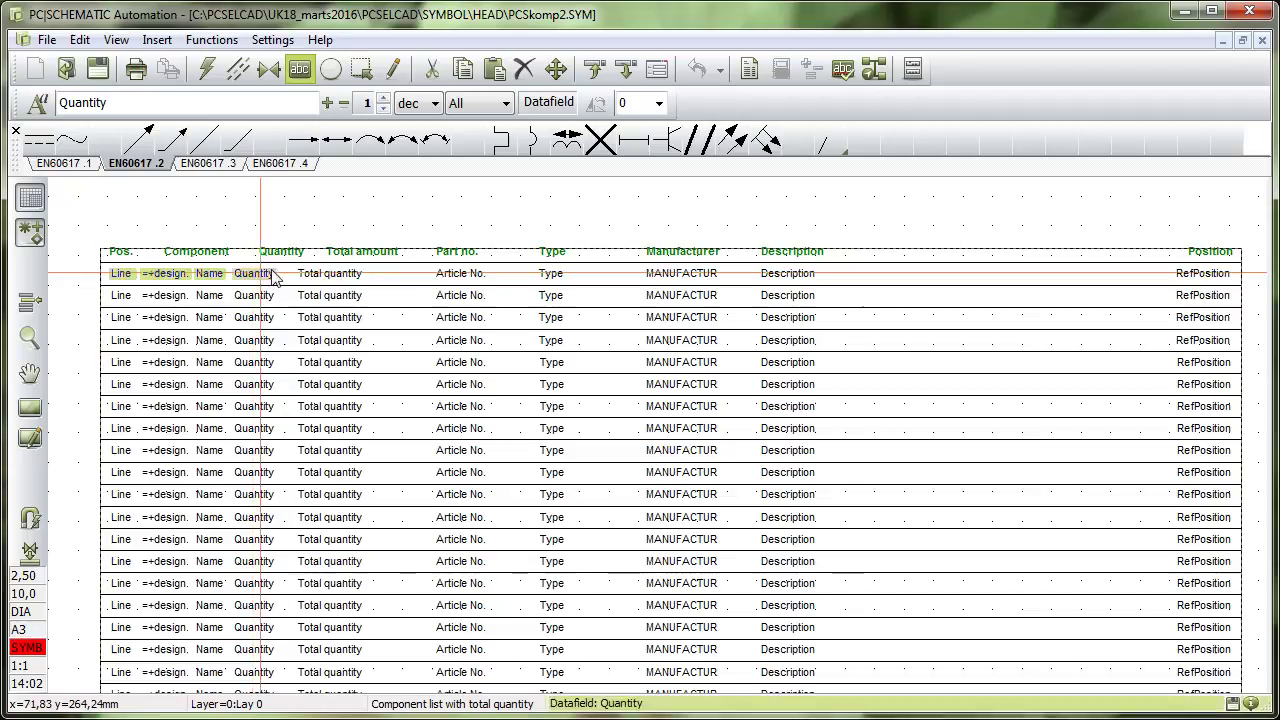
{"action": "left_click", "coordinate": [322, 274], "text": "shift"}
{"action": "left_click", "coordinate": [460, 274], "text": "shift"}
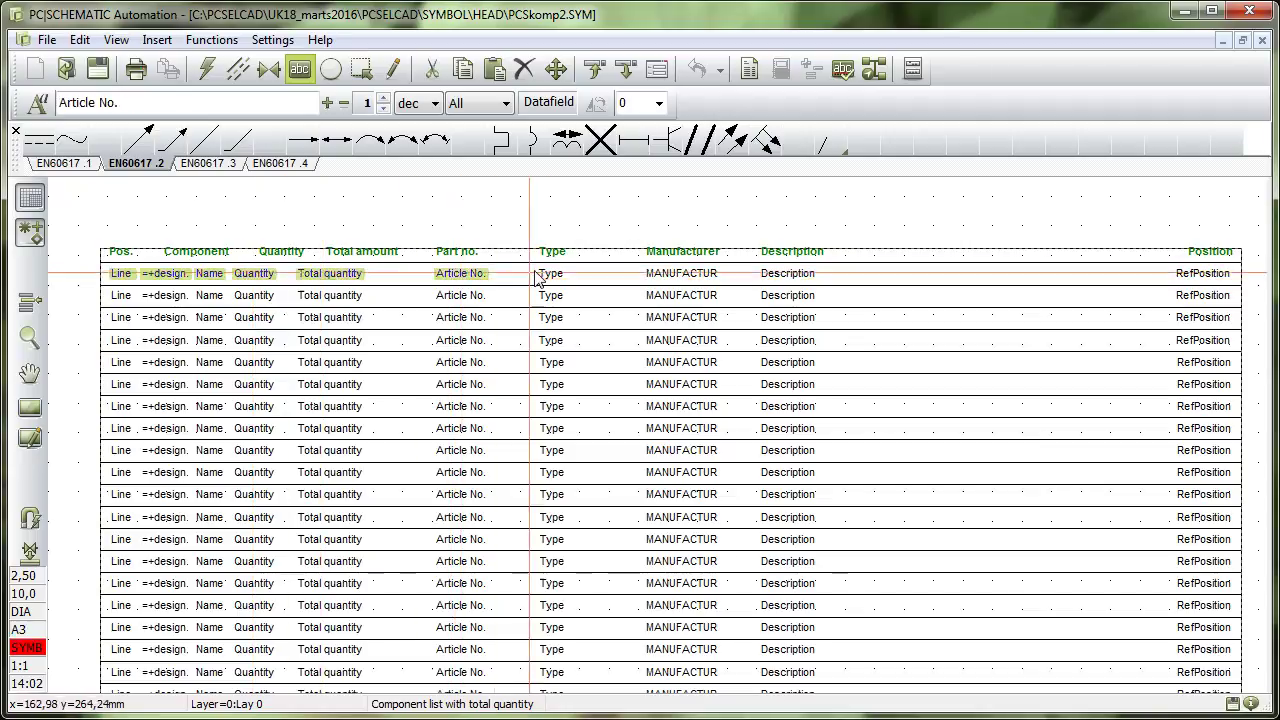
{"action": "left_click", "coordinate": [681, 274], "text": "shift"}
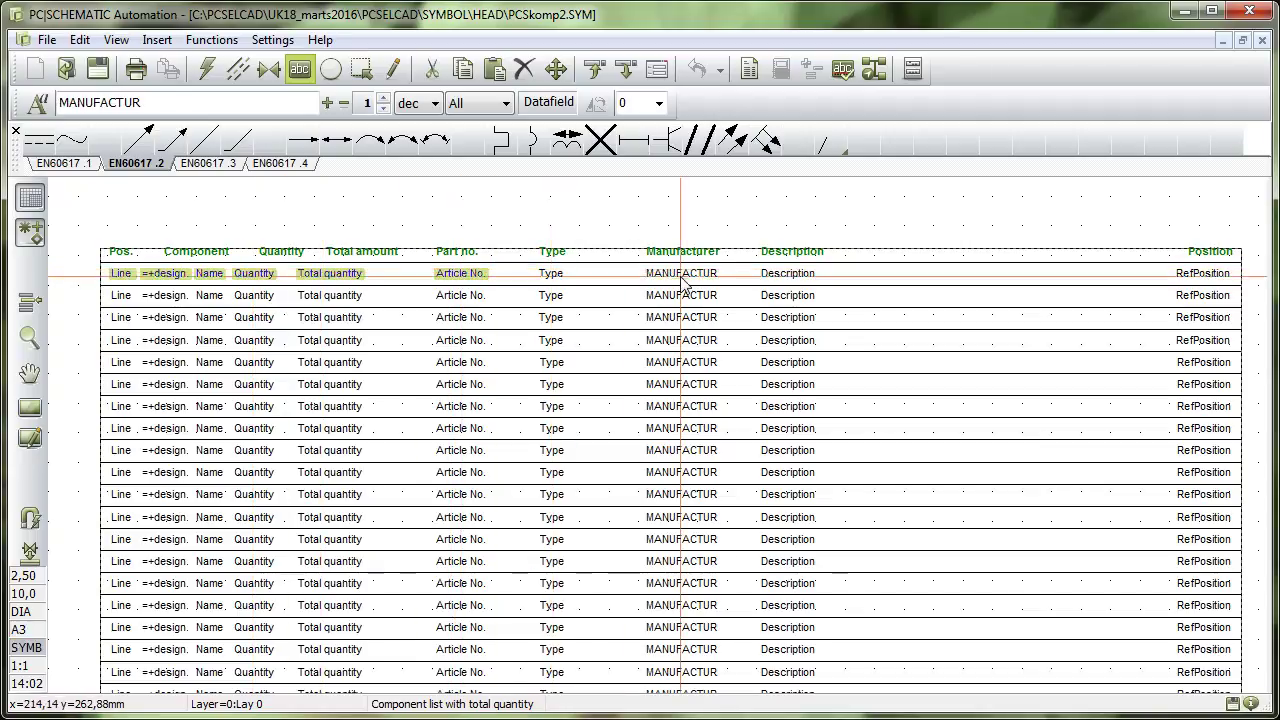
{"action": "left_click", "coordinate": [553, 275], "text": "shift"}
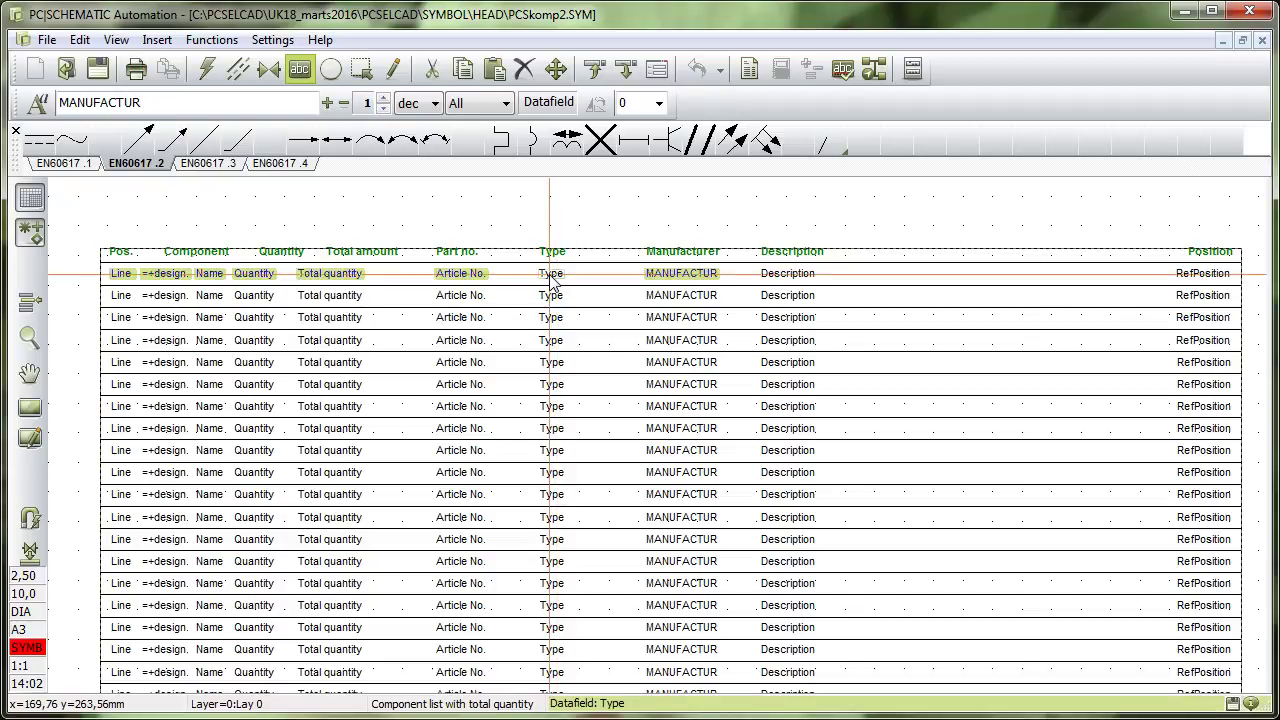
{"action": "left_click", "coordinate": [788, 275], "text": "shift"}
{"action": "left_click", "coordinate": [1203, 275], "text": "shift"}
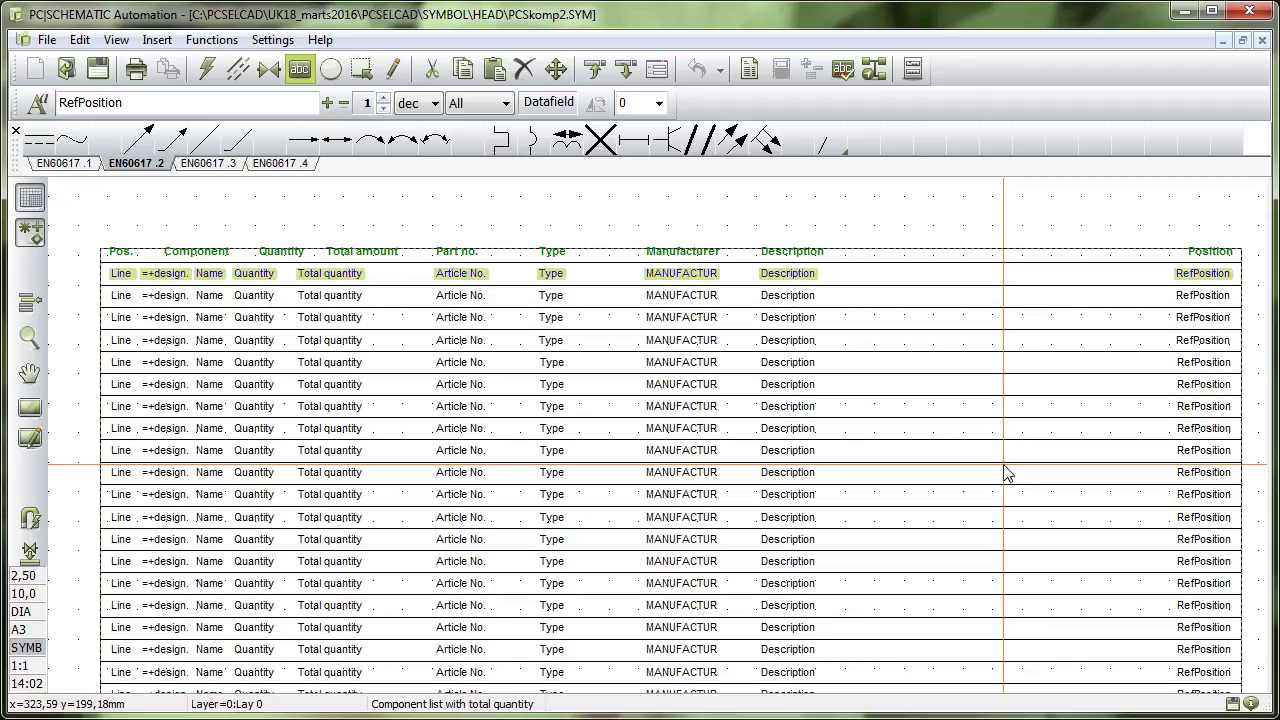
- Align row 1's Total quantity field with its Quantity field
{"action": "left_click", "coordinate": [355, 273]}
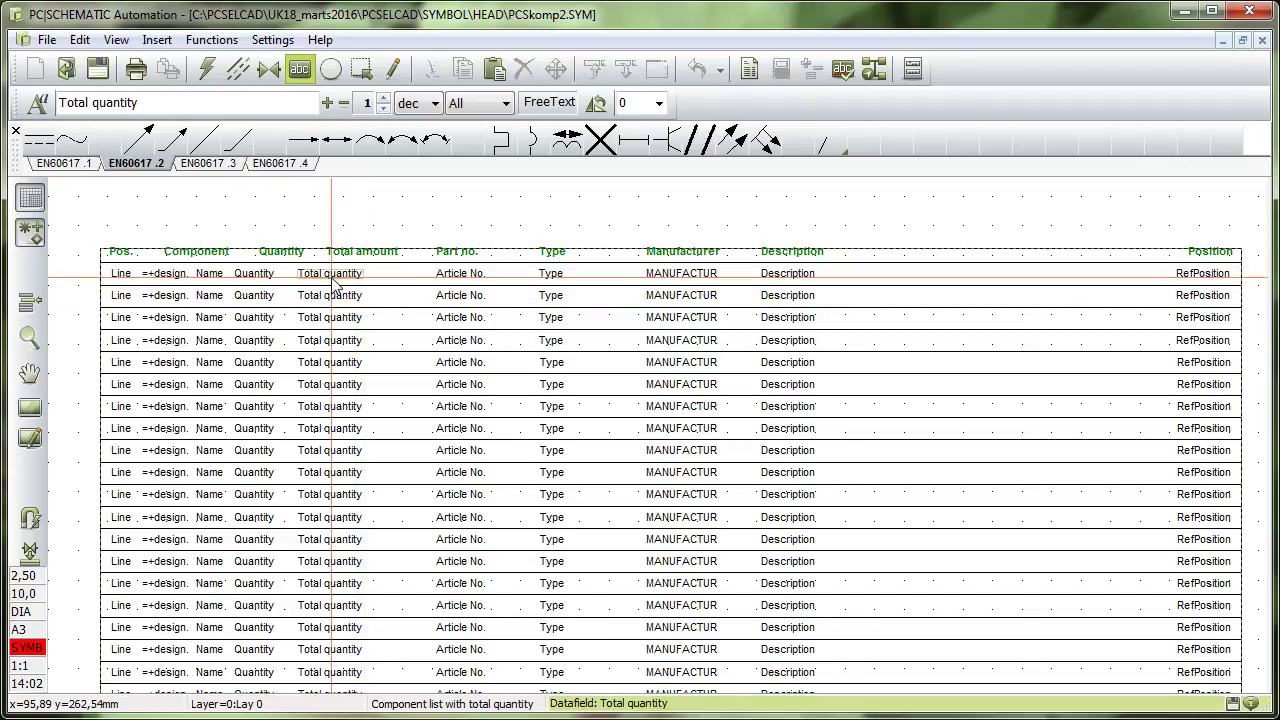
{"action": "right_click", "coordinate": [334, 283]}
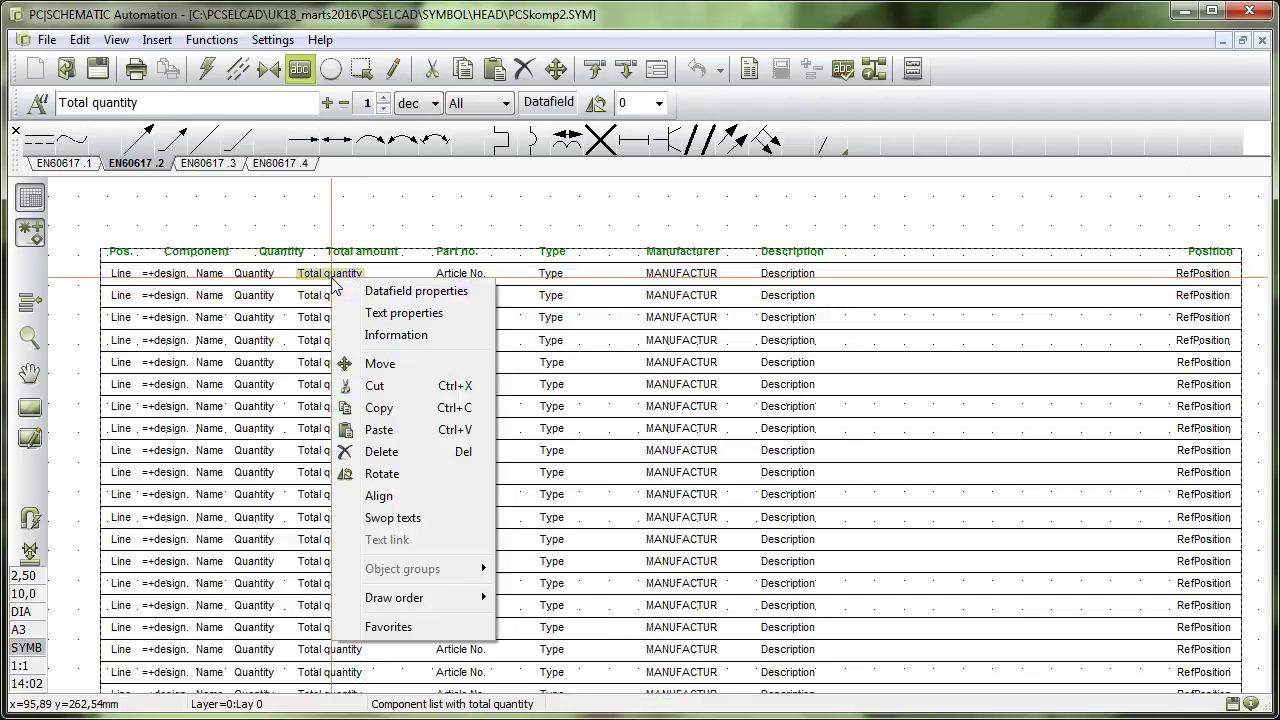
{"action": "left_click", "coordinate": [405, 497]}
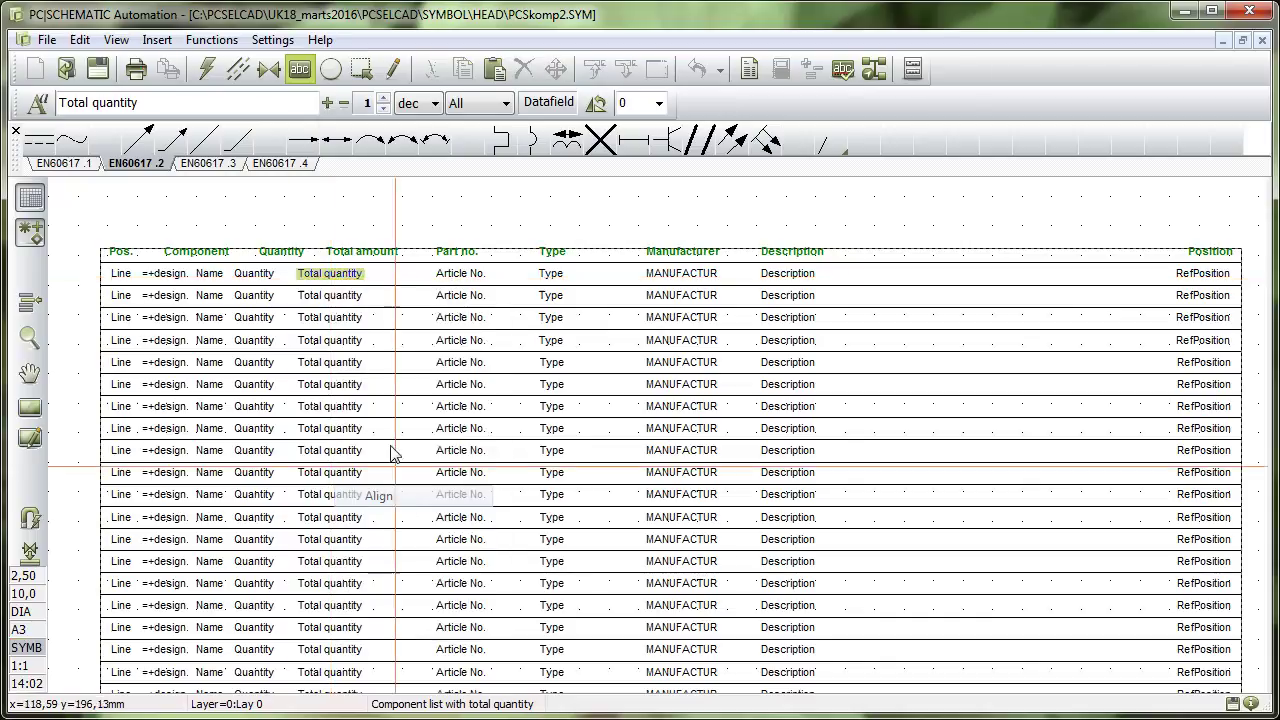
{"action": "left_click", "coordinate": [255, 279]}
{"action": "left_click", "coordinate": [385, 293]}
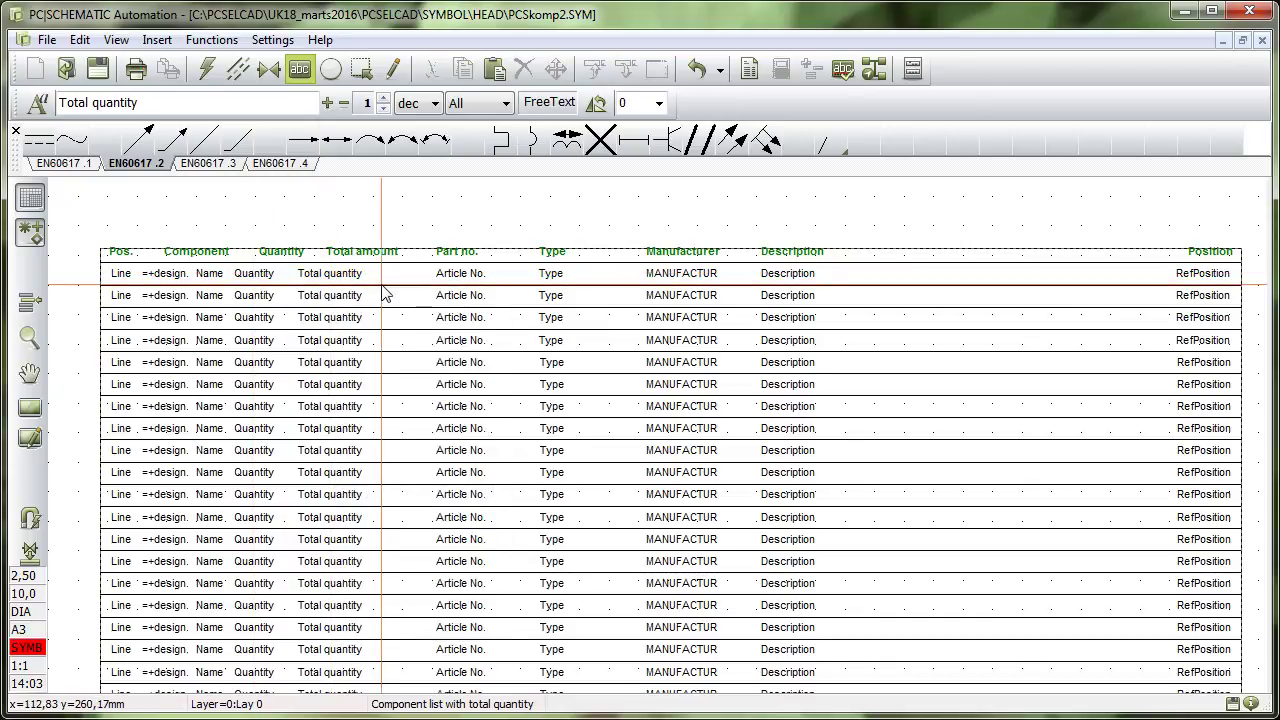
{"action": "scroll", "coordinate": [108, 257], "scroll_direction": "up", "scroll_amount": 3}
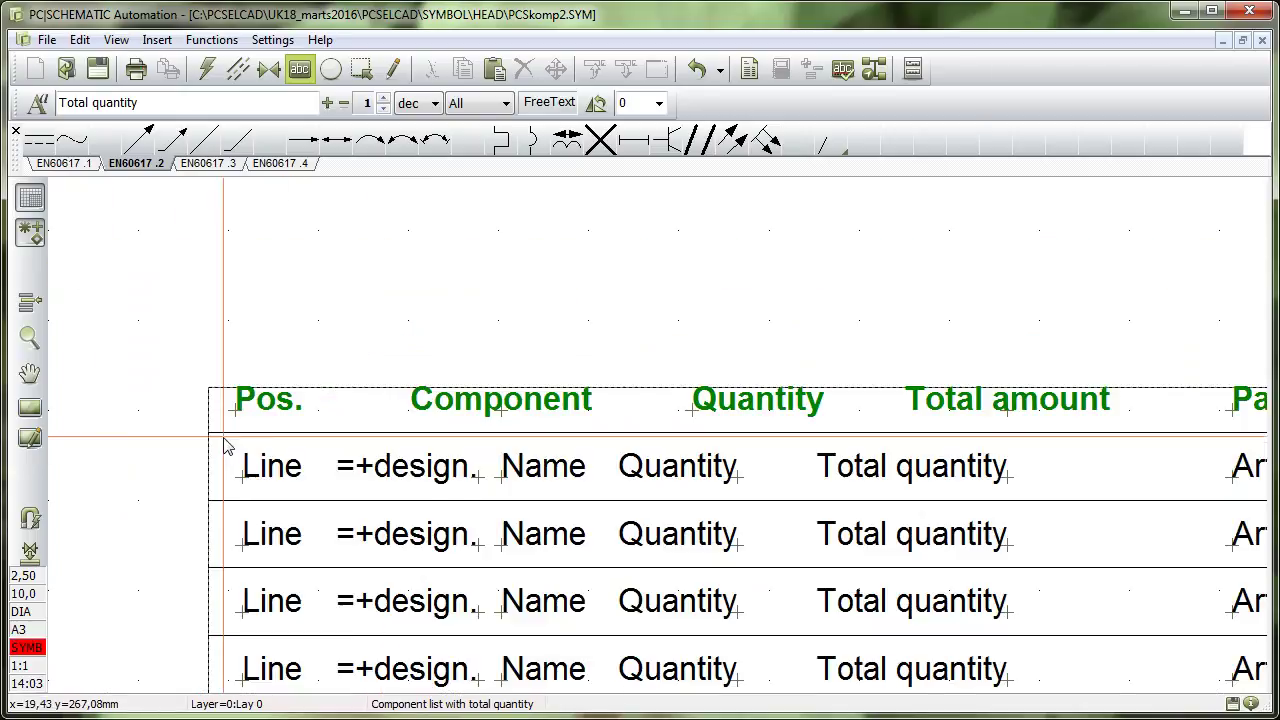
{"action": "left_click", "coordinate": [263, 475]}
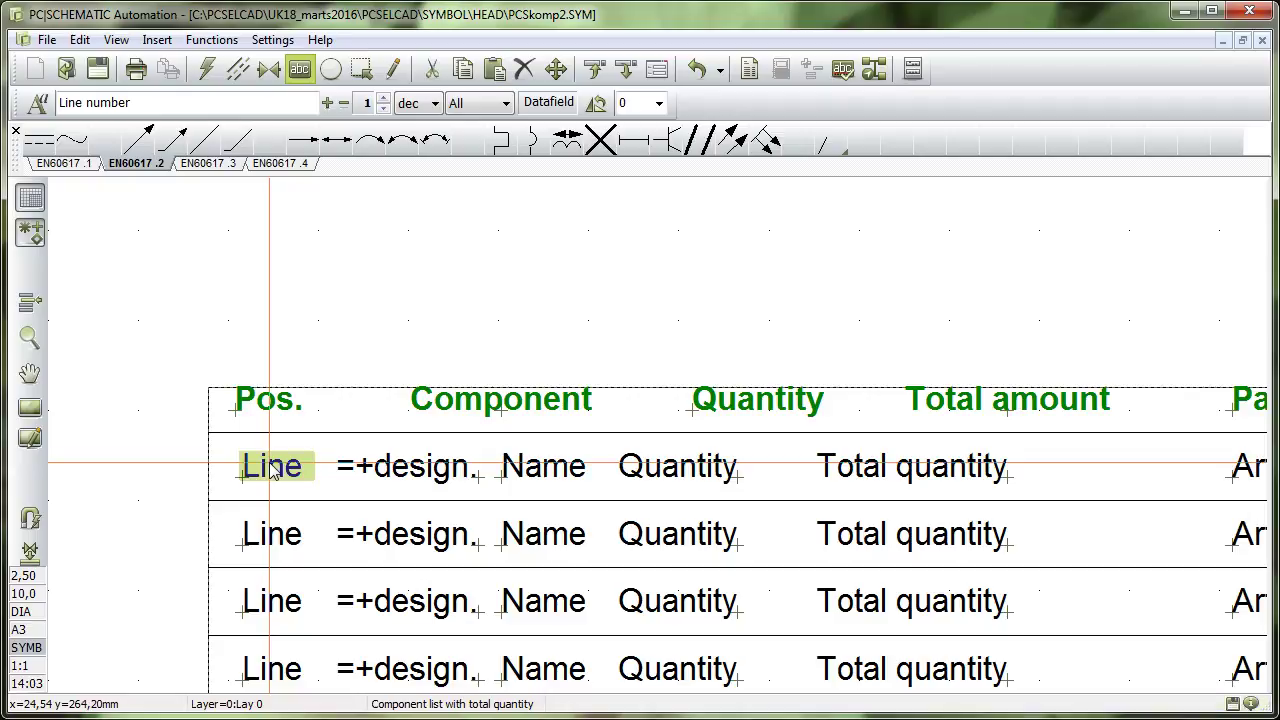
{"action": "double_click", "coordinate": [271, 472]}
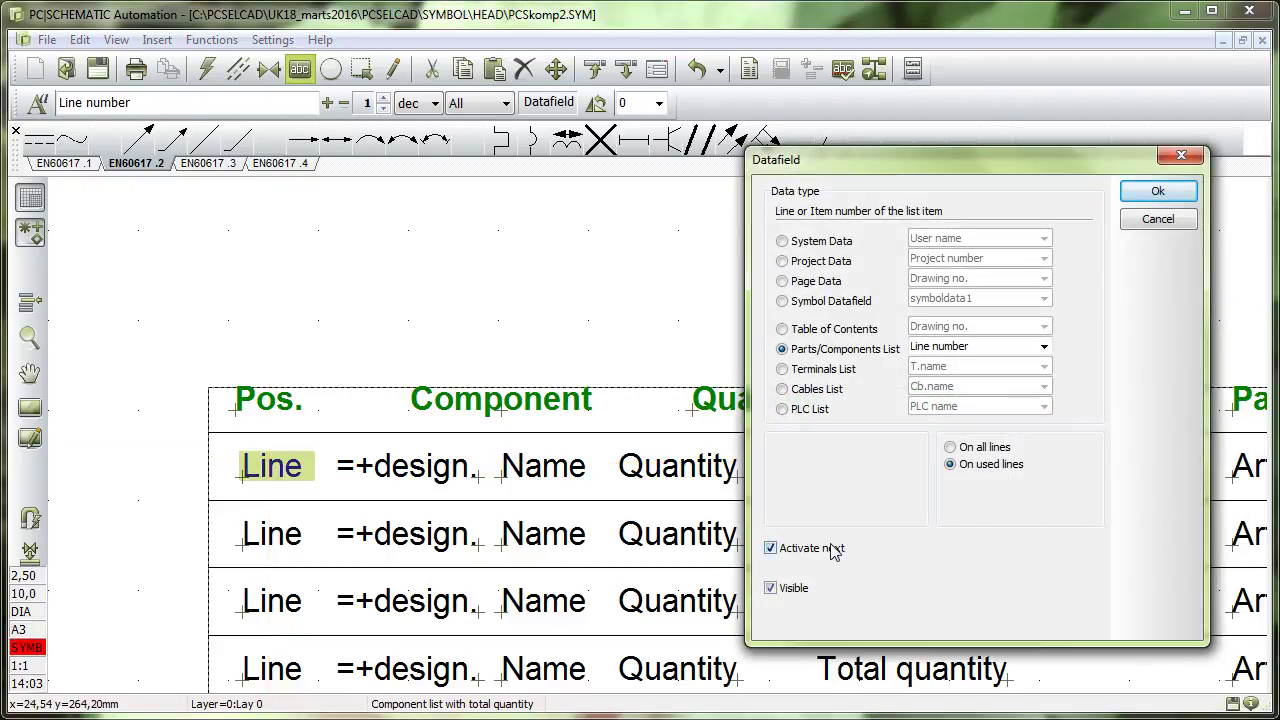
{"action": "left_click", "coordinate": [1178, 226]}
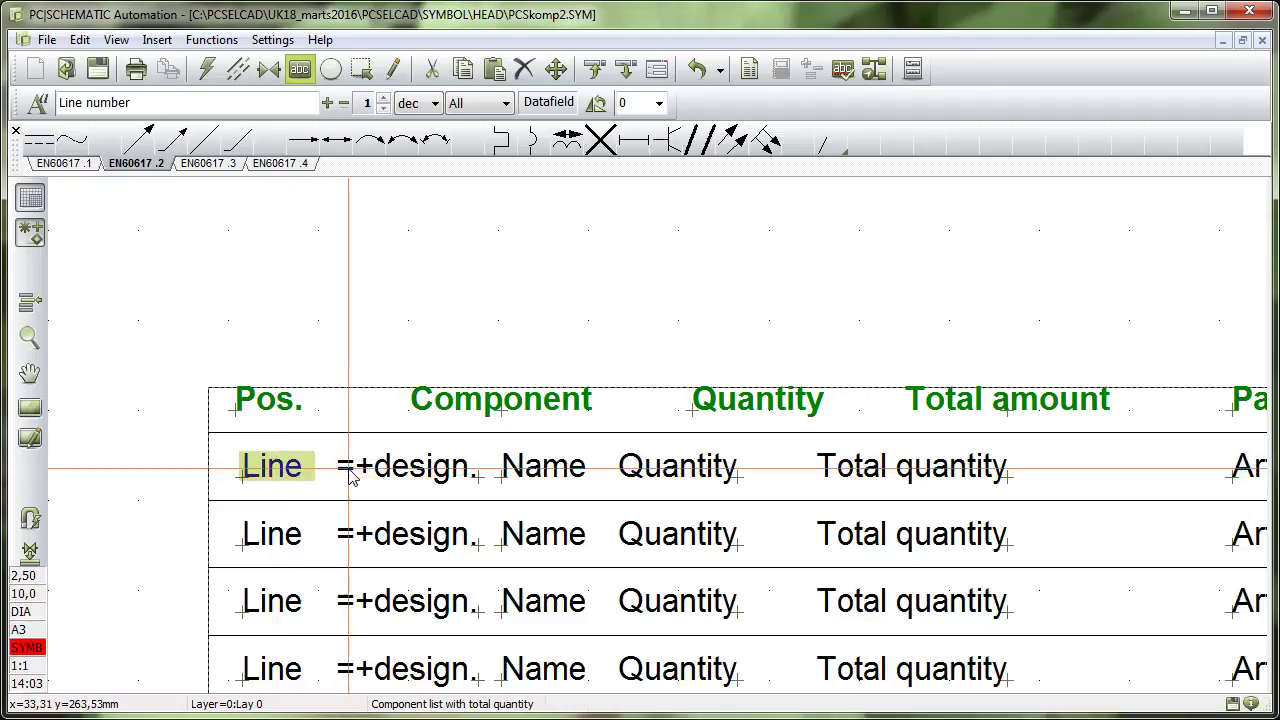
{"action": "double_click", "coordinate": [404, 474]}
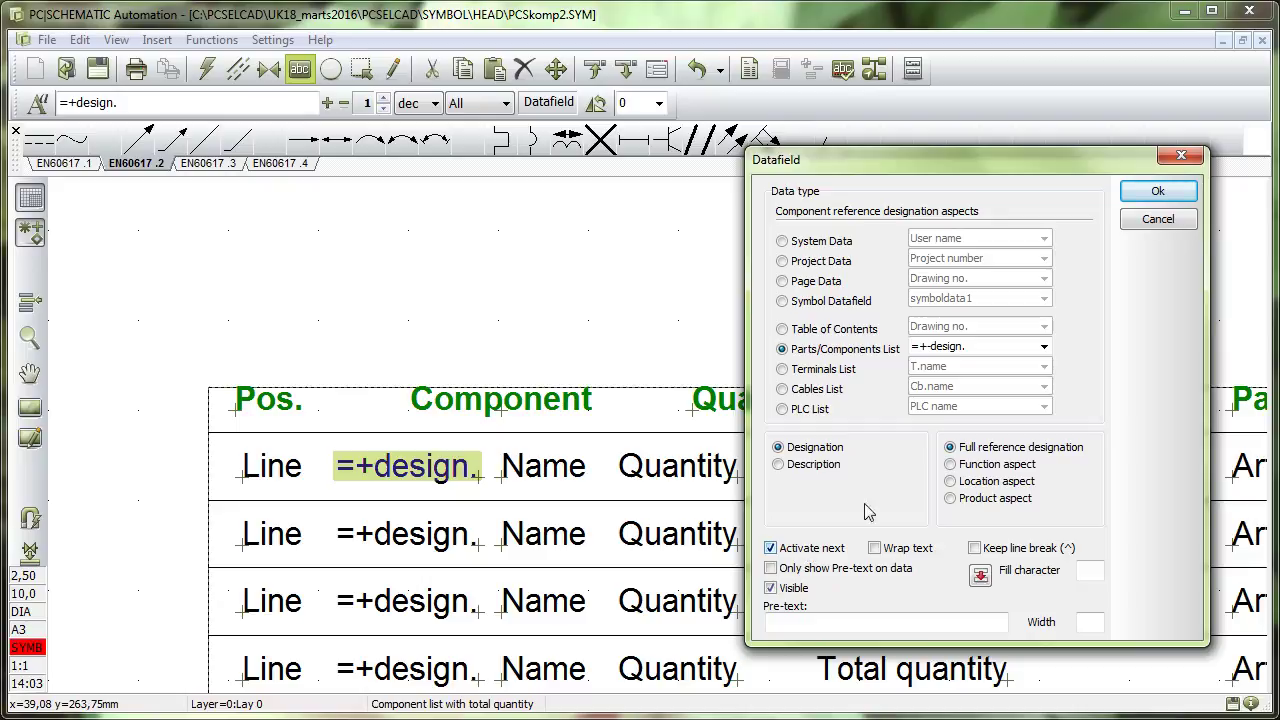
{"action": "left_click", "coordinate": [1158, 218]}
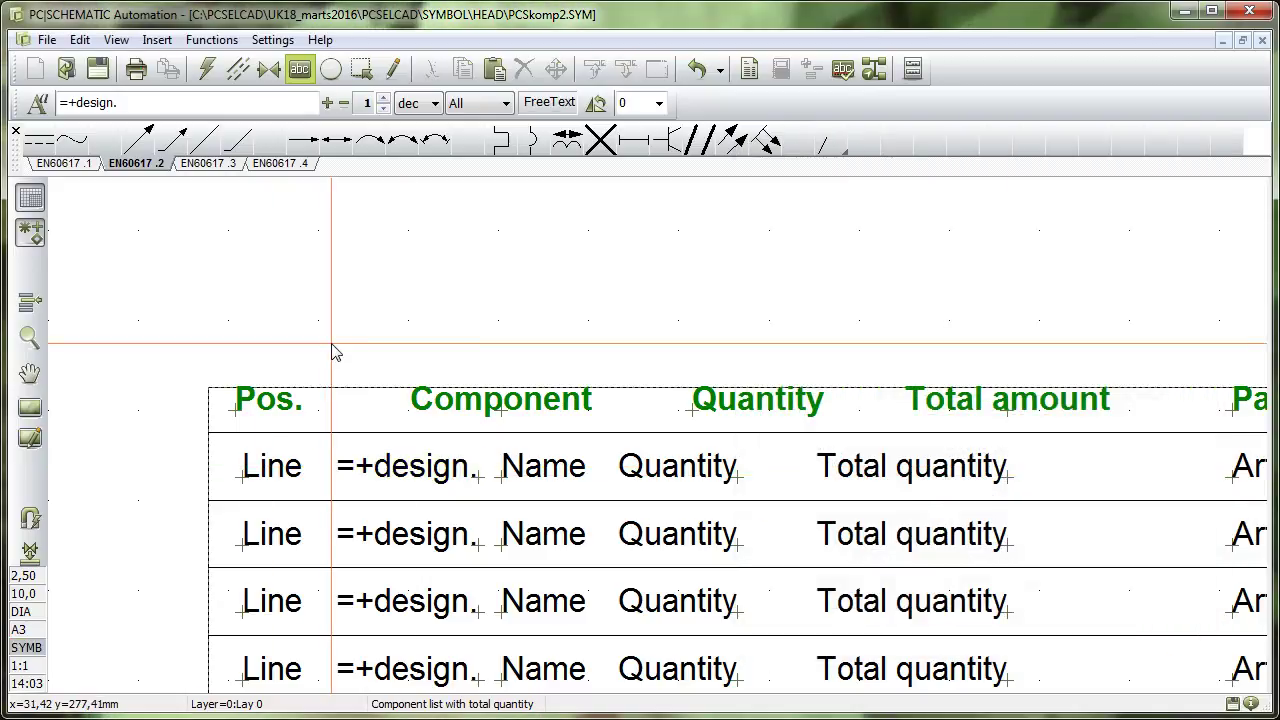
{"action": "left_click", "coordinate": [163, 41]}
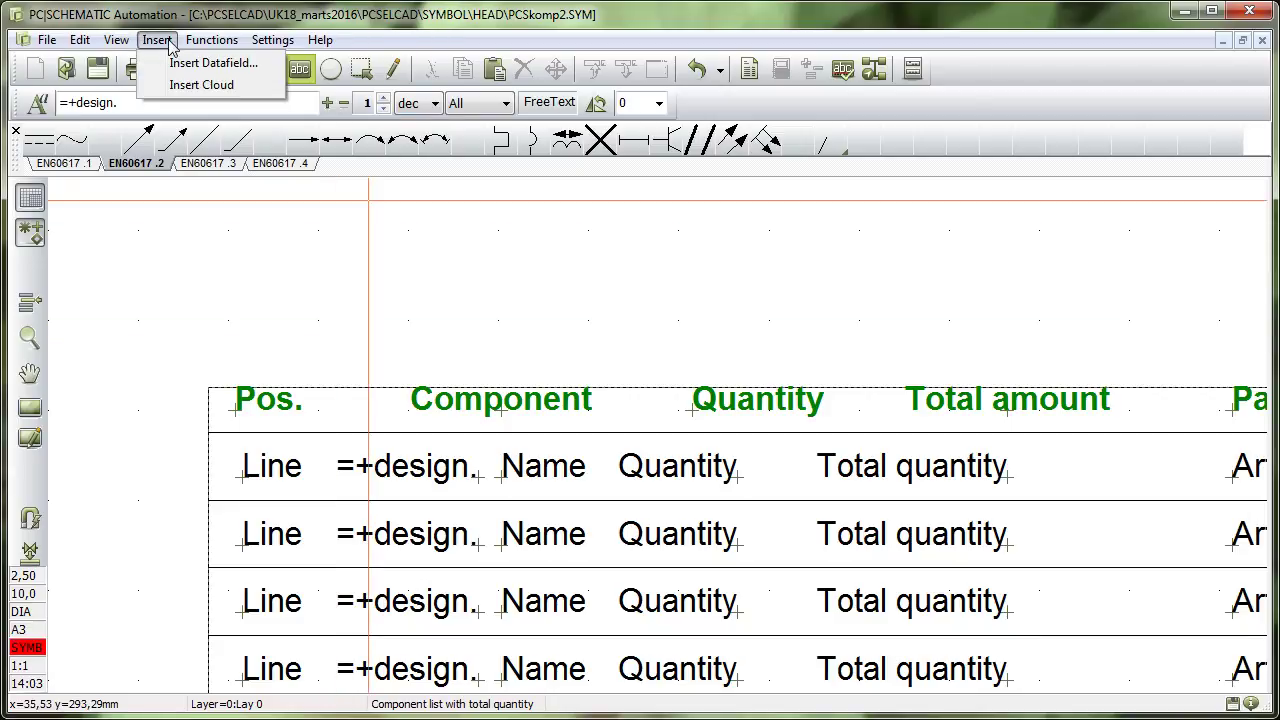
{"action": "left_click", "coordinate": [186, 60]}
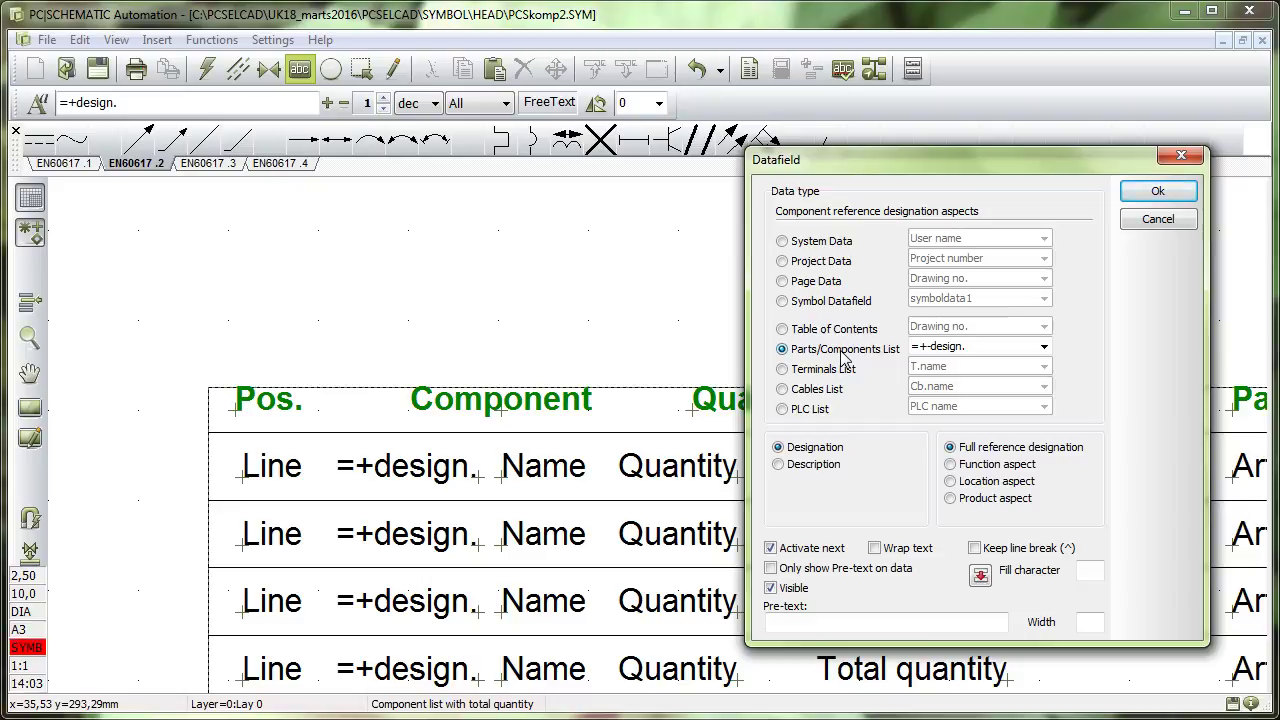
{"action": "left_click", "coordinate": [1150, 219]}
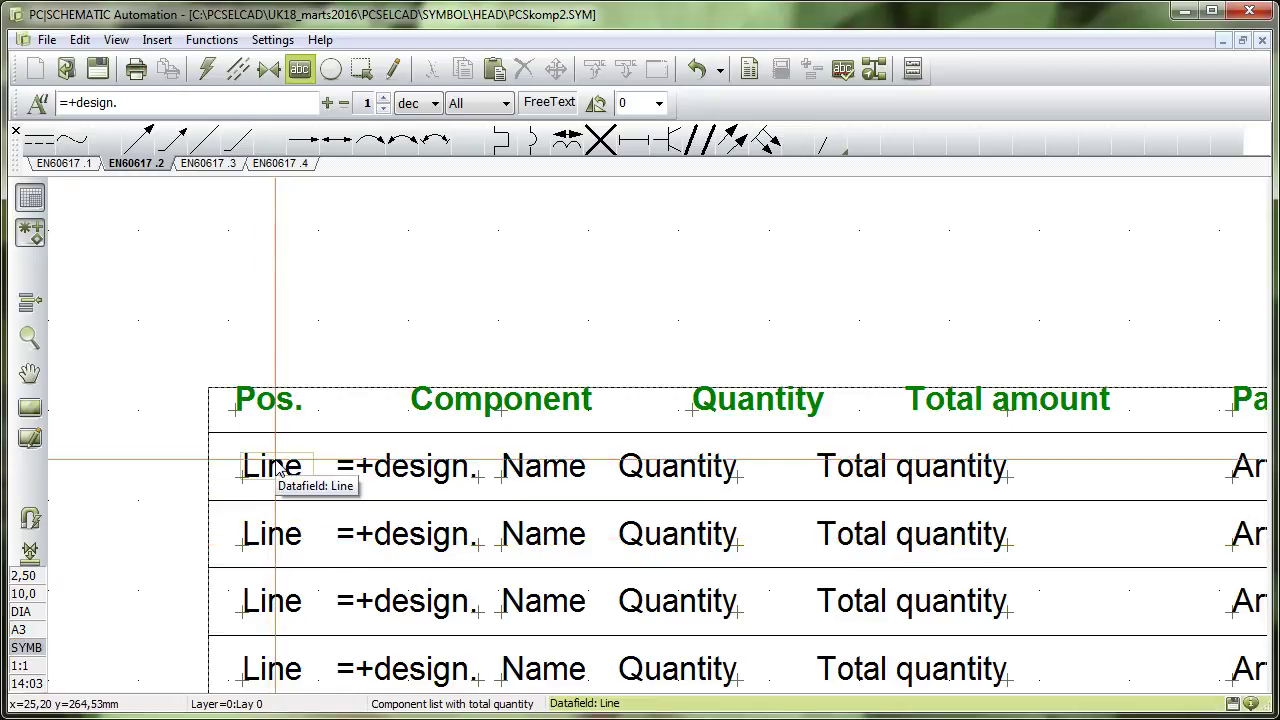
- Zoom all with F5 to show the complete PCSkomp2.SYM component list
{"action": "key", "text": "F5"}
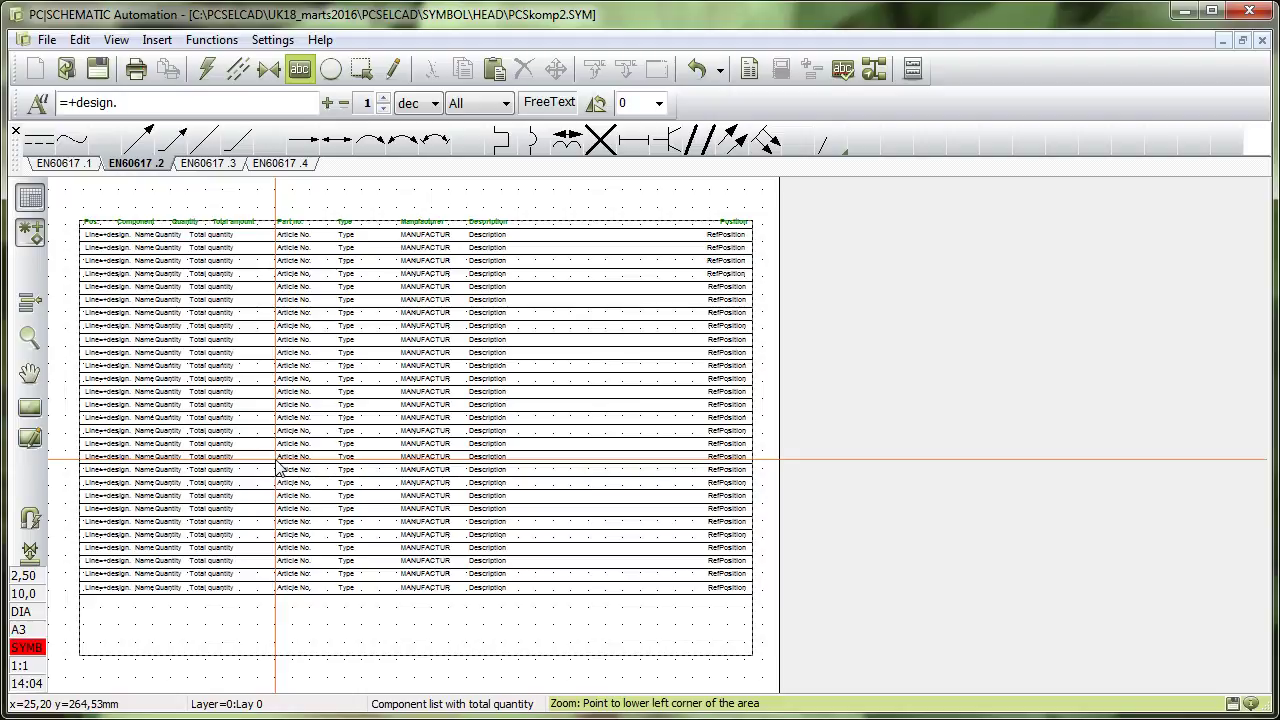
- Use Save As to bring up the Symbol settings: title 'Component list with total quantity', type Normal
{"action": "left_click", "coordinate": [47, 40]}
{"action": "left_click", "coordinate": [88, 157]}
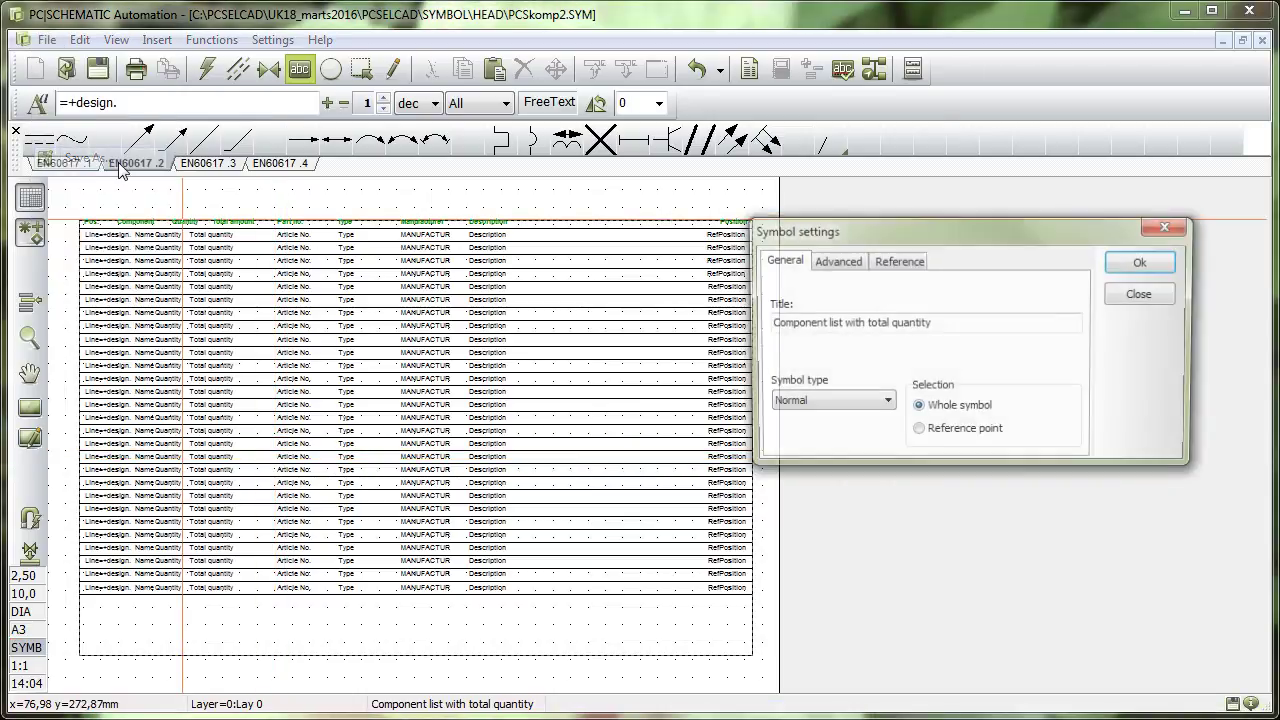